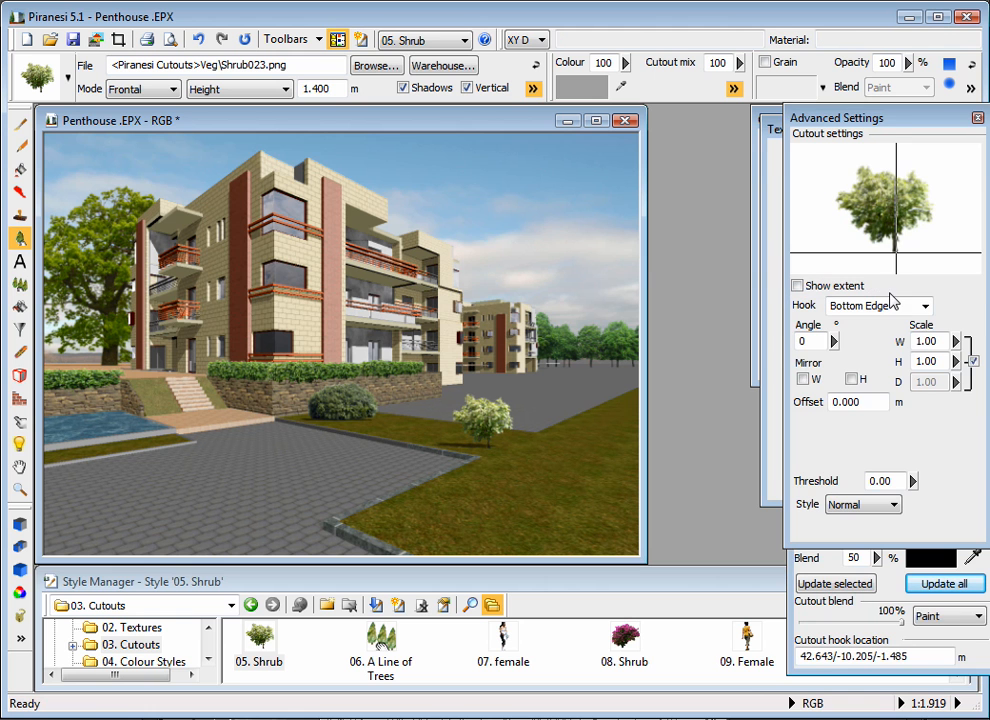
Step: Pick shadow direction -0.286/-0.821/0.493 from the kerb corner to its shadow tip on the paving, and update the selected shrub's shadow
{"action": "left_click_drag", "start_coordinate": [884, 128], "coordinate": [787, 126]}
{"action": "left_click_drag", "start_coordinate": [948, 128], "coordinate": [904, 128]}
{"action": "left_click_drag", "start_coordinate": [970, 340], "coordinate": [880, 137]}
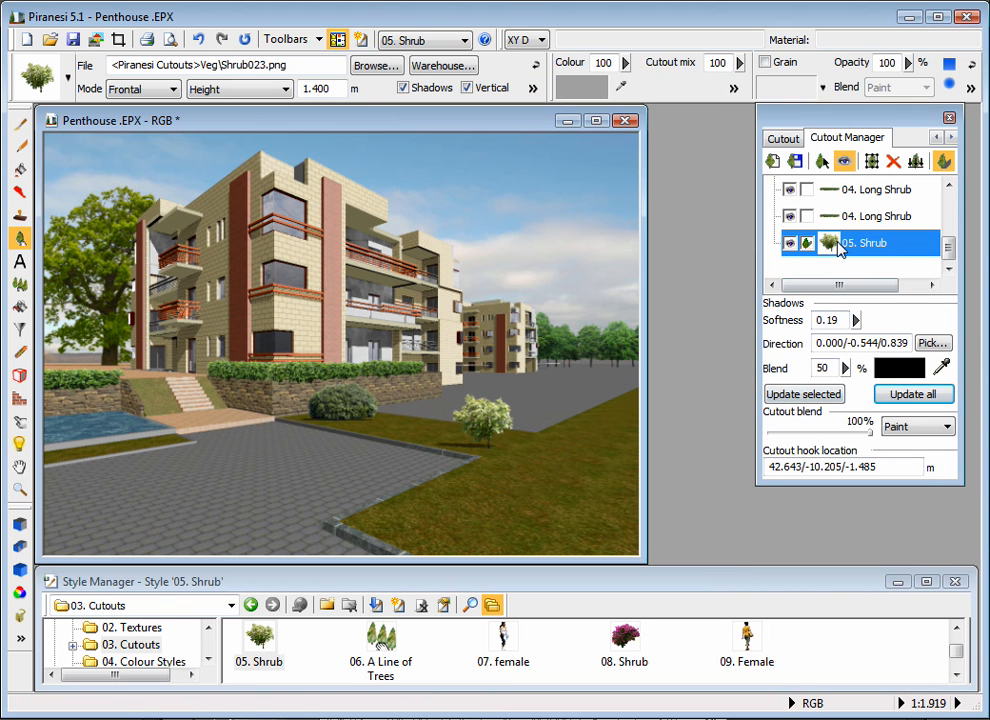
{"action": "left_click", "coordinate": [929, 344]}
{"action": "scroll", "coordinate": [338, 517], "scroll_direction": "up", "scroll_amount": 3}
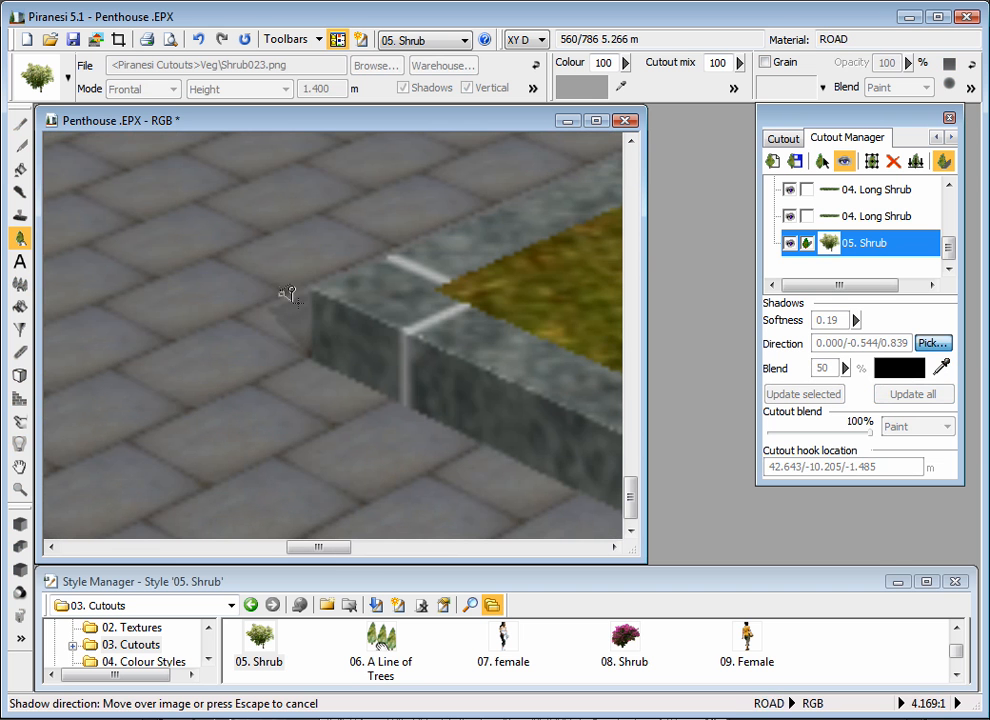
{"action": "left_click", "coordinate": [316, 289]}
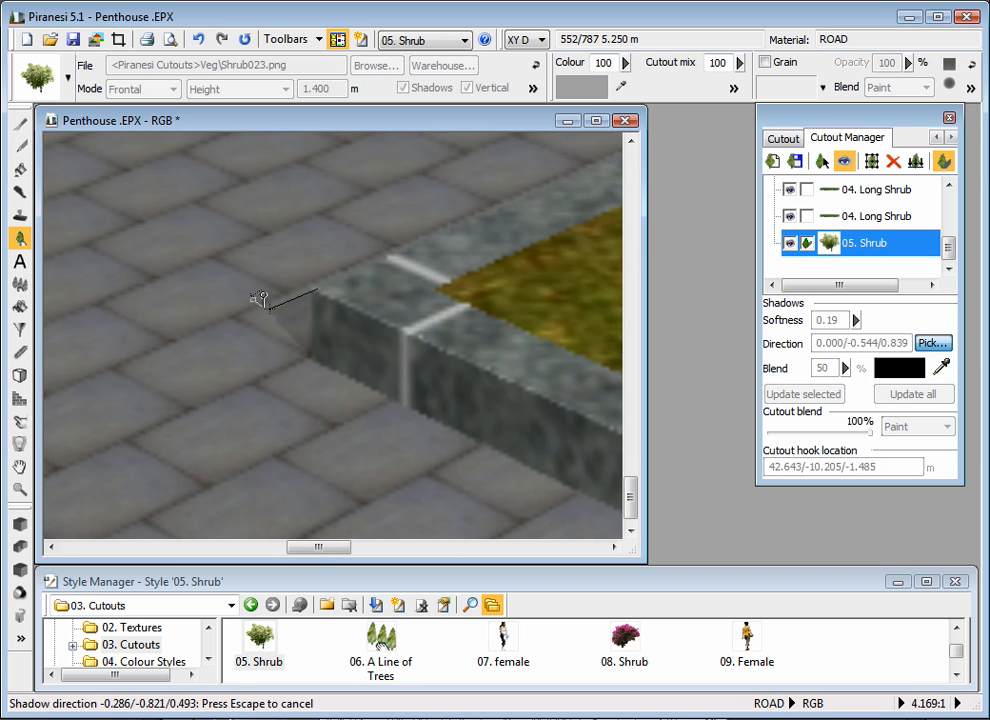
{"action": "left_click", "coordinate": [261, 296]}
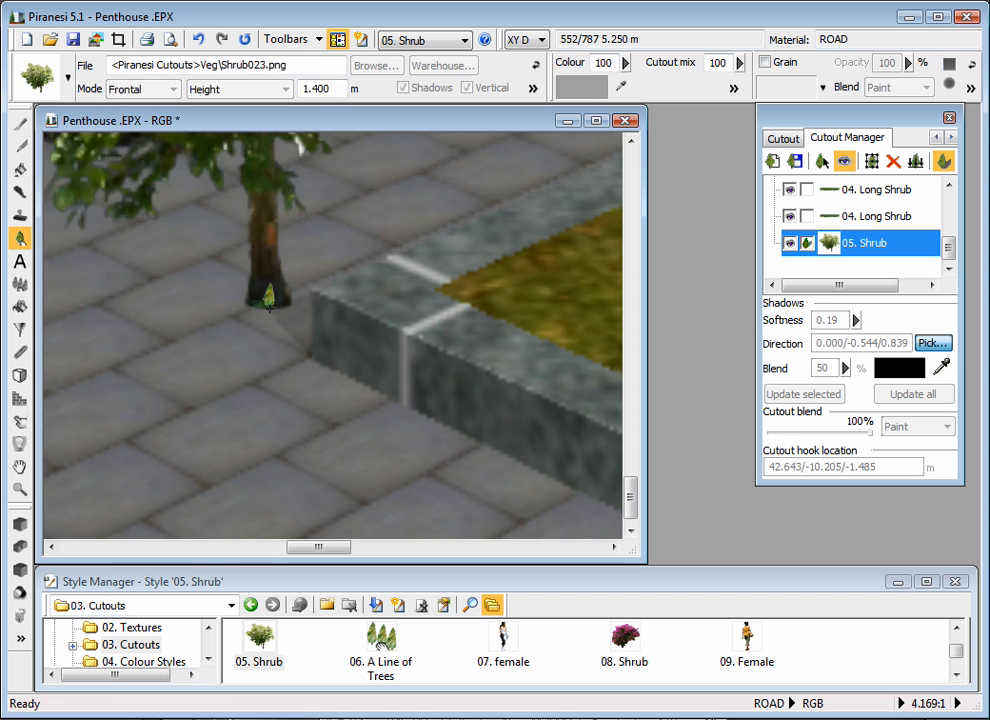
{"action": "scroll", "coordinate": [333, 403], "scroll_direction": "down", "scroll_amount": 1}
{"action": "scroll", "coordinate": [333, 403], "scroll_direction": "down", "scroll_amount": 1}
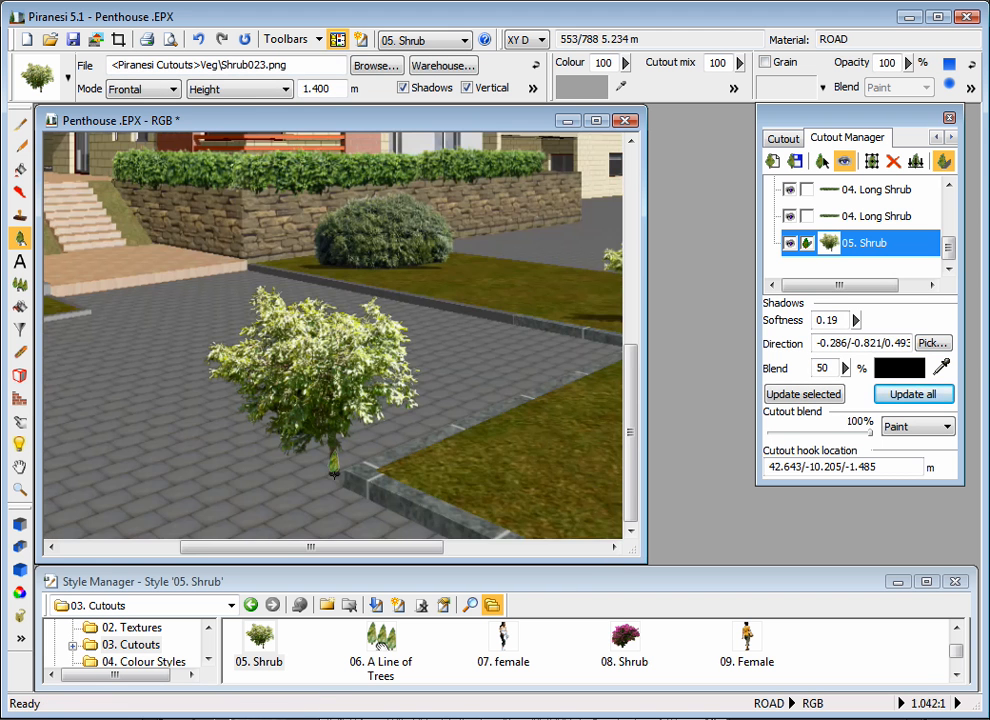
{"action": "scroll", "coordinate": [334, 472], "scroll_direction": "down", "scroll_amount": 1}
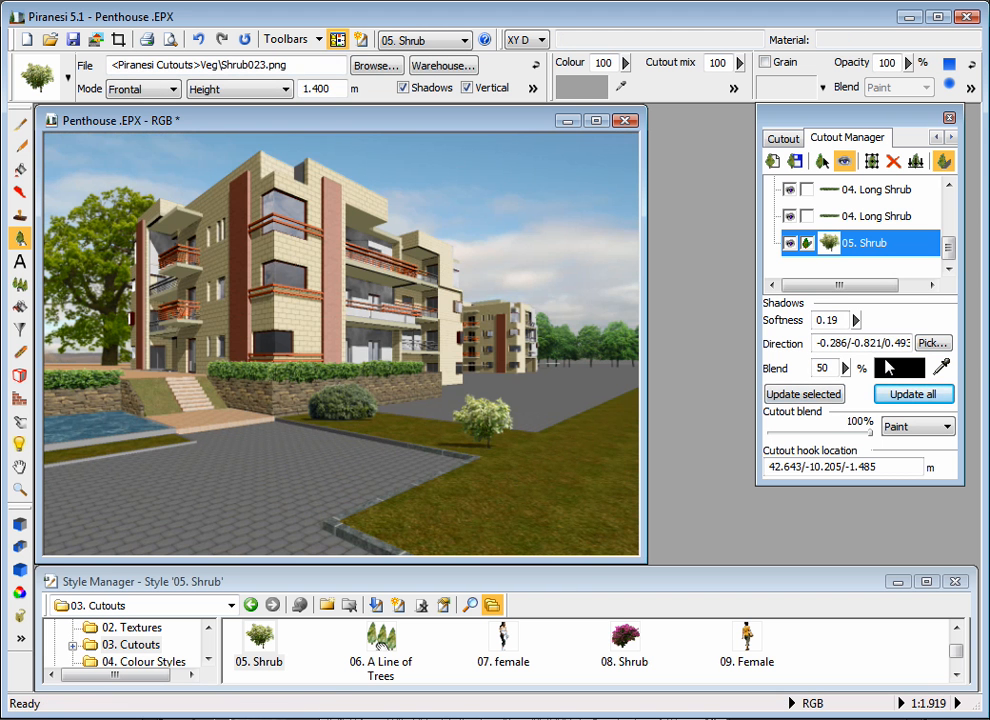
{"action": "left_click", "coordinate": [806, 394]}
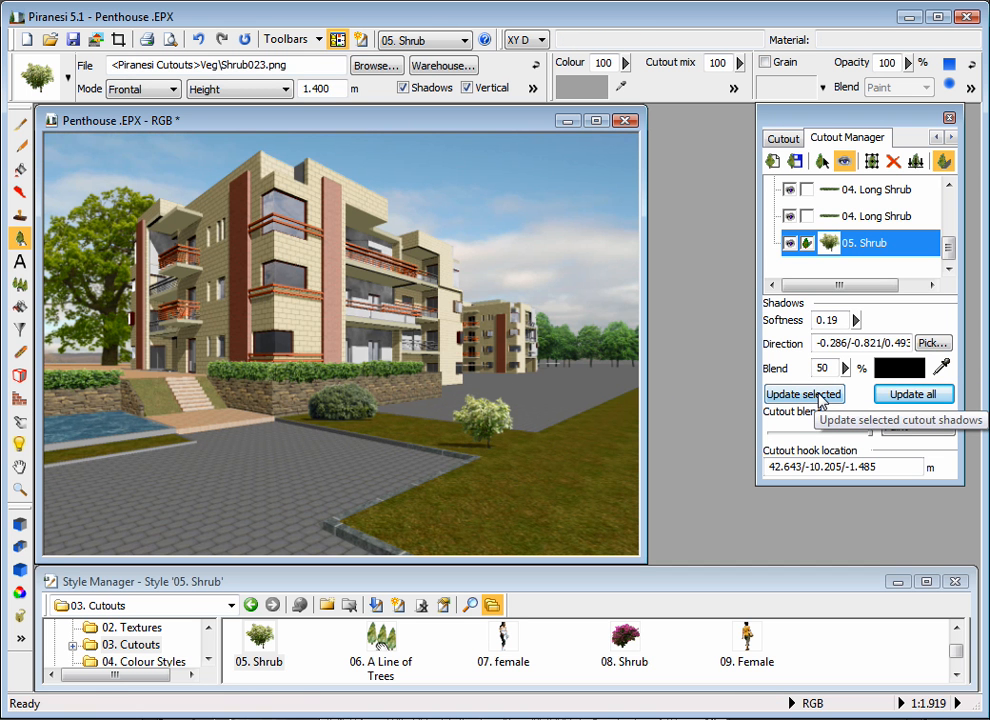
{"action": "left_click", "coordinate": [820, 399]}
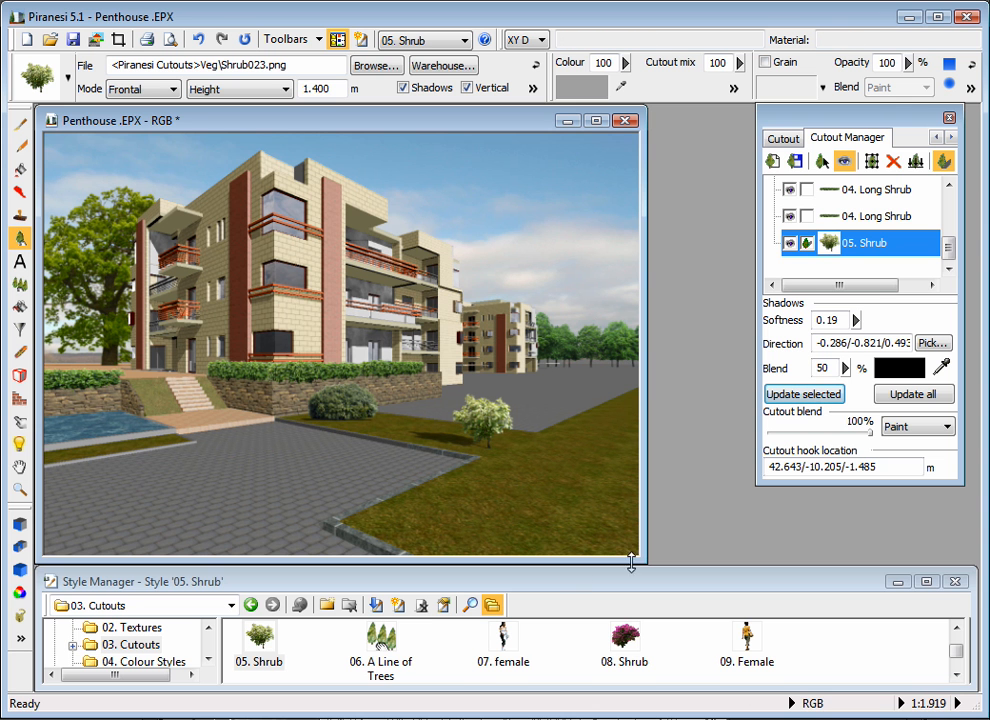
Step: Place the 06. A Line of Trees style along the grass beside the road, and add the pink 08. Shrub in the foreground
{"action": "left_click", "coordinate": [381, 650]}
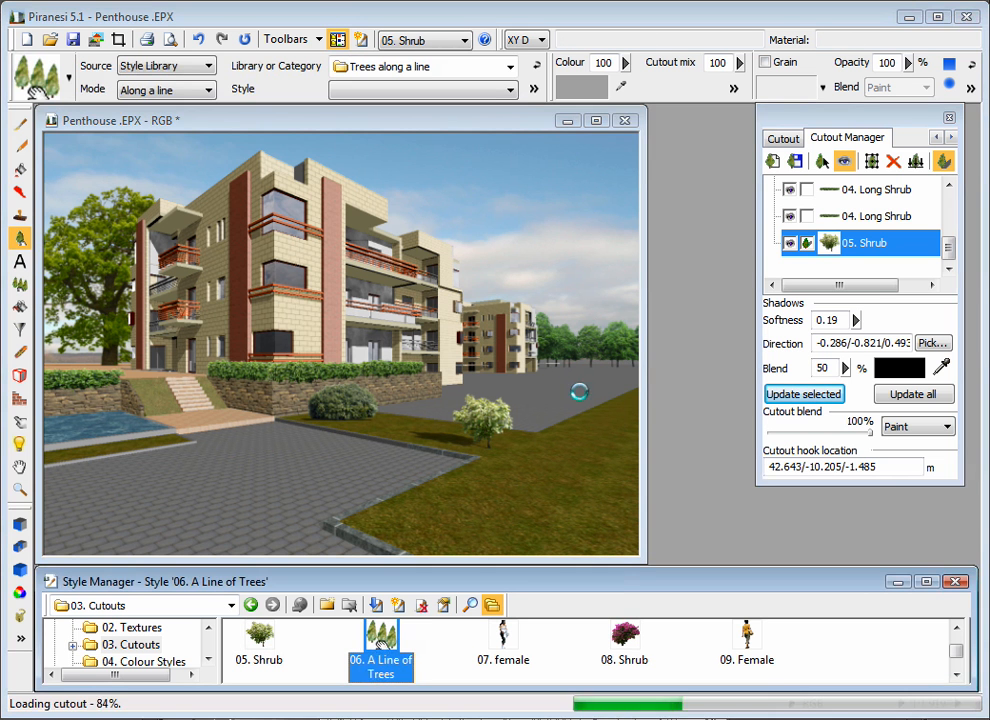
{"action": "left_click_drag", "start_coordinate": [633, 397], "coordinate": [572, 527]}
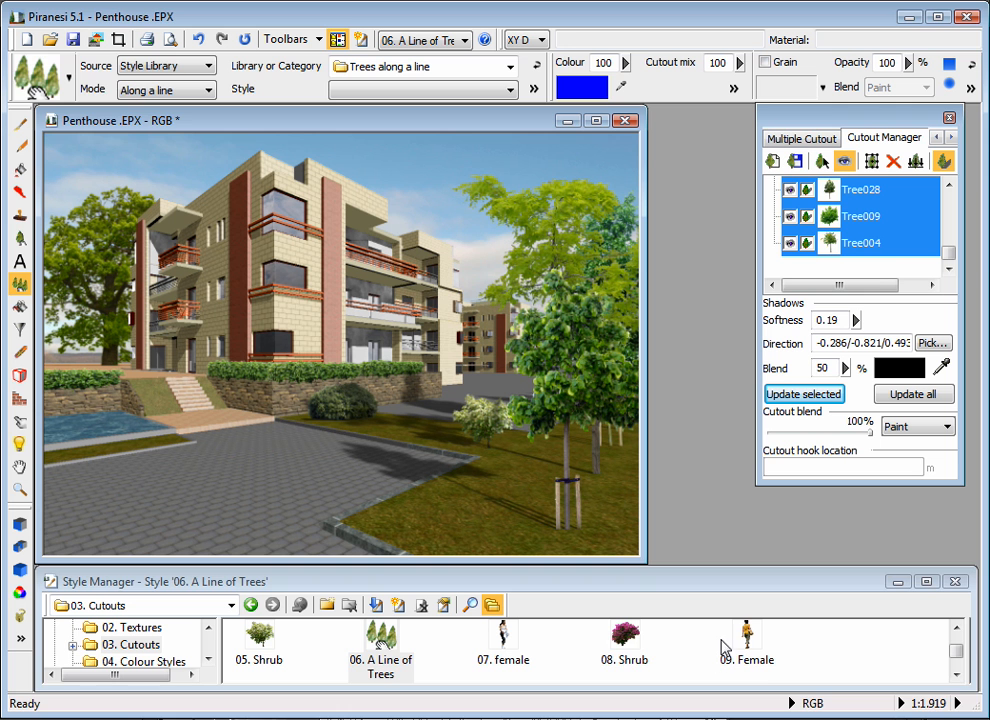
{"action": "left_click", "coordinate": [625, 640]}
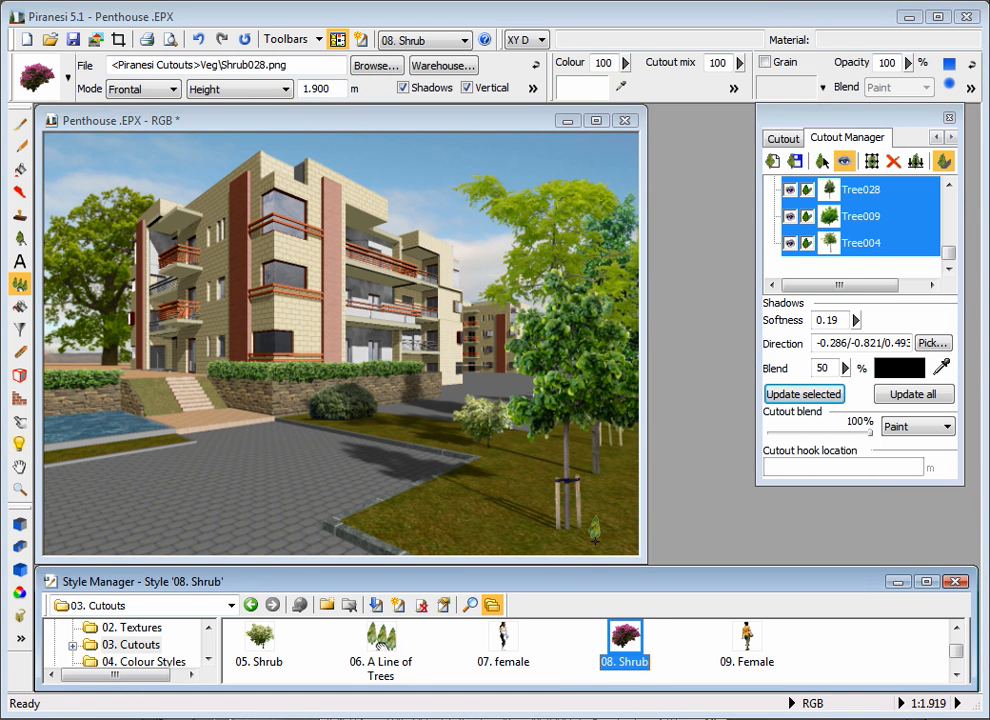
{"action": "left_click", "coordinate": [594, 530]}
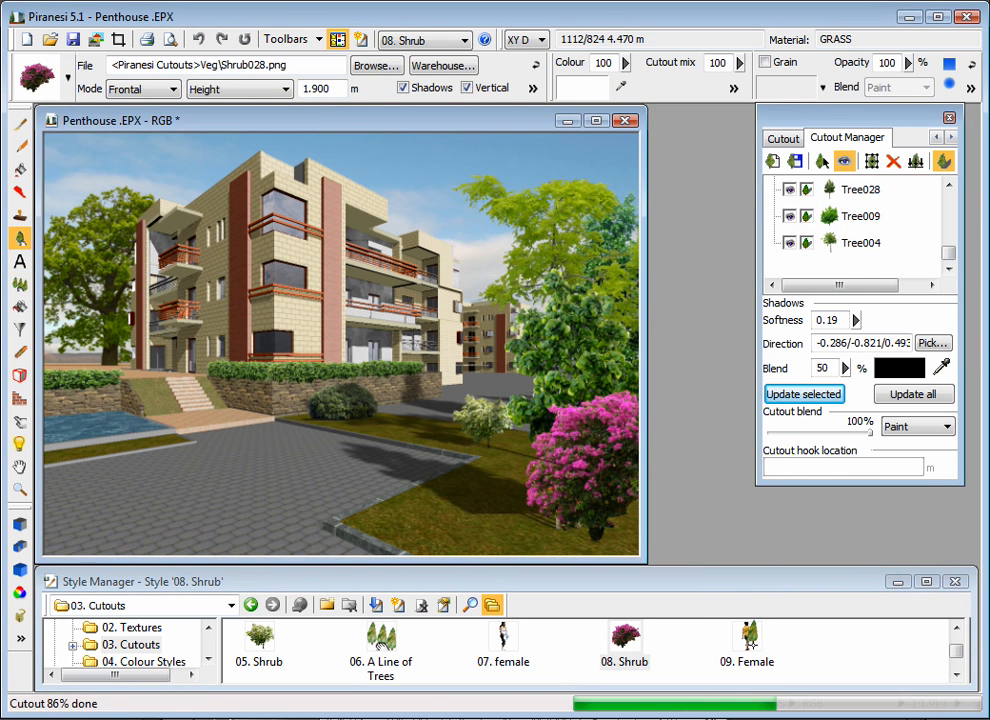
Step: Place the 07. female cutout at the foot of the steps and the 09. Female cutout on the paving near the pool
{"action": "left_click", "coordinate": [508, 638]}
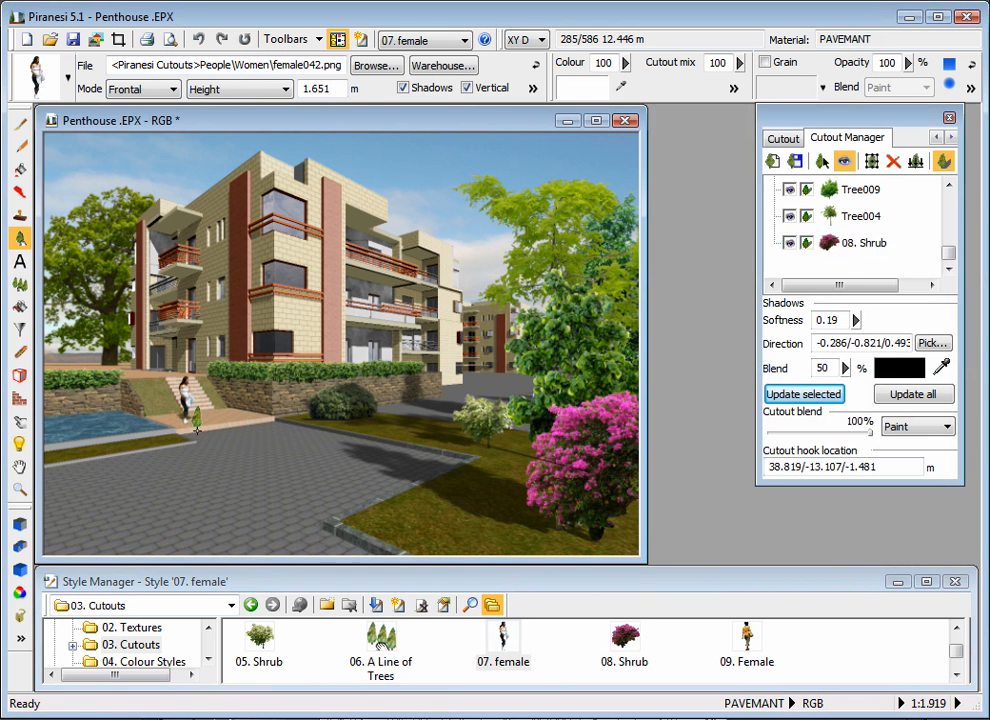
{"action": "left_click", "coordinate": [296, 515]}
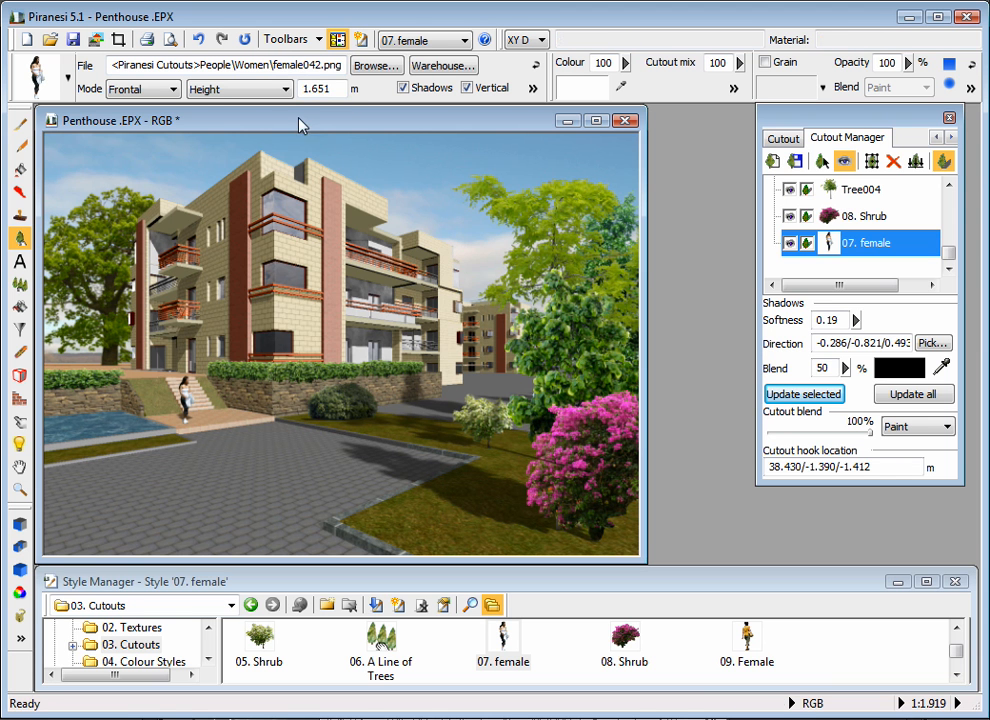
{"action": "left_click", "coordinate": [747, 640]}
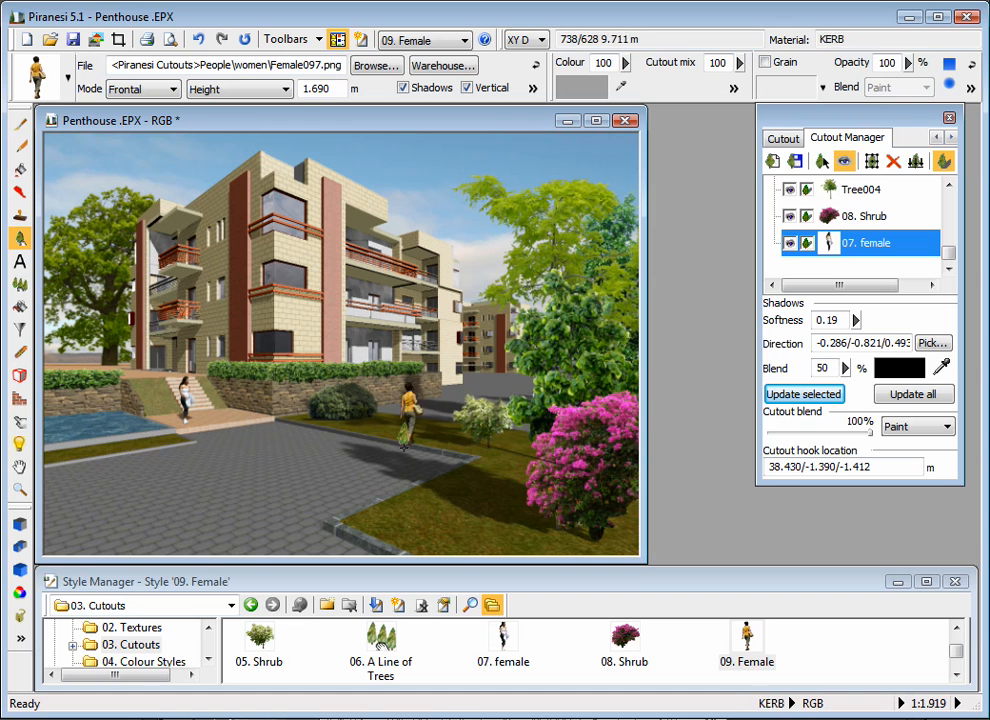
{"action": "left_click", "coordinate": [80, 490]}
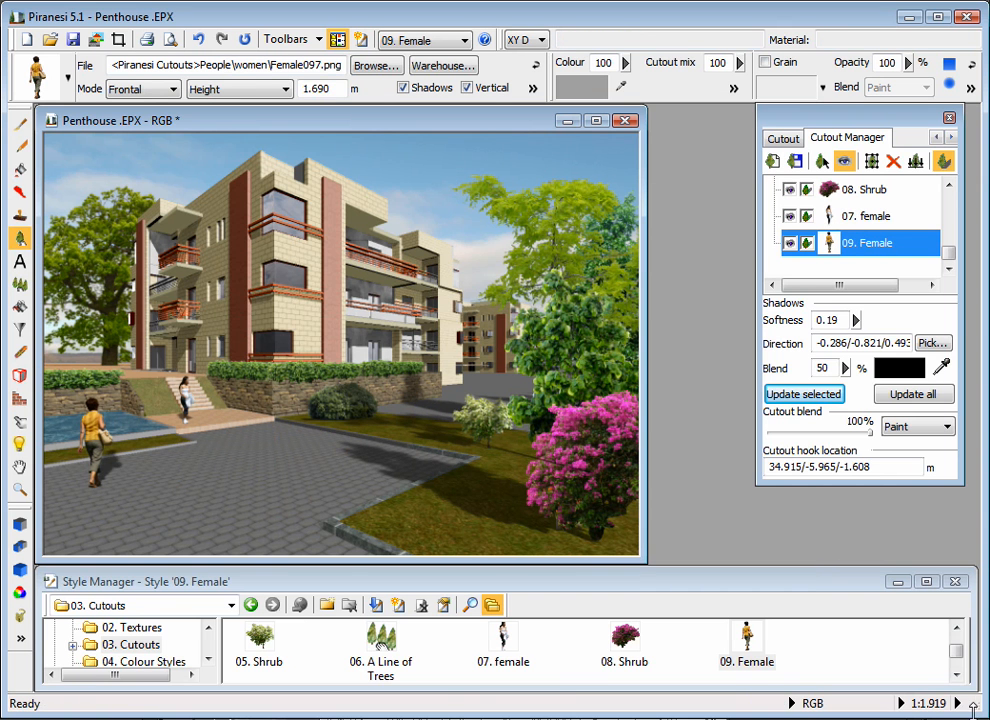
Step: Place the 10. Male cutout on the paving in front of the woman and the 11.Male cutout near the building behind the hedge
{"action": "left_click", "coordinate": [956, 676]}
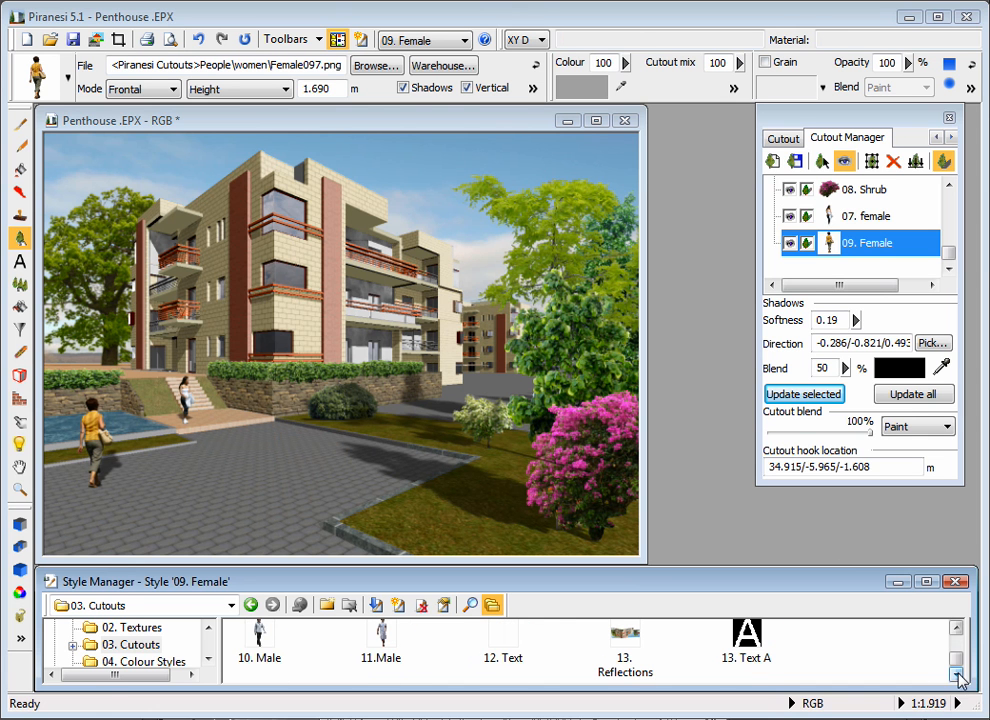
{"action": "left_click", "coordinate": [270, 645]}
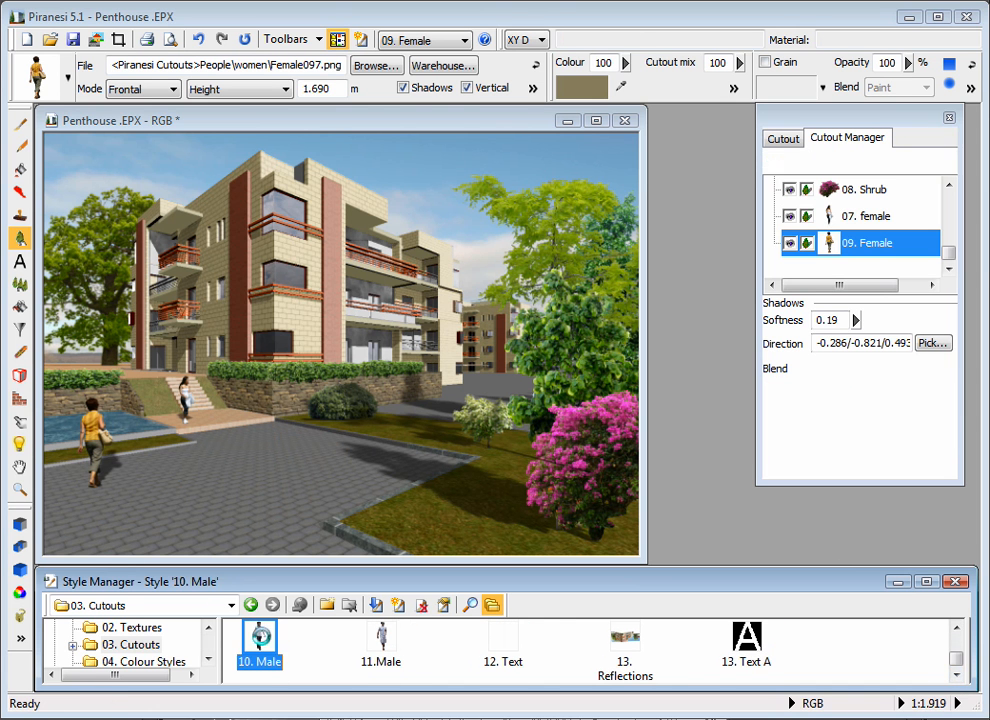
{"action": "left_click", "coordinate": [65, 518]}
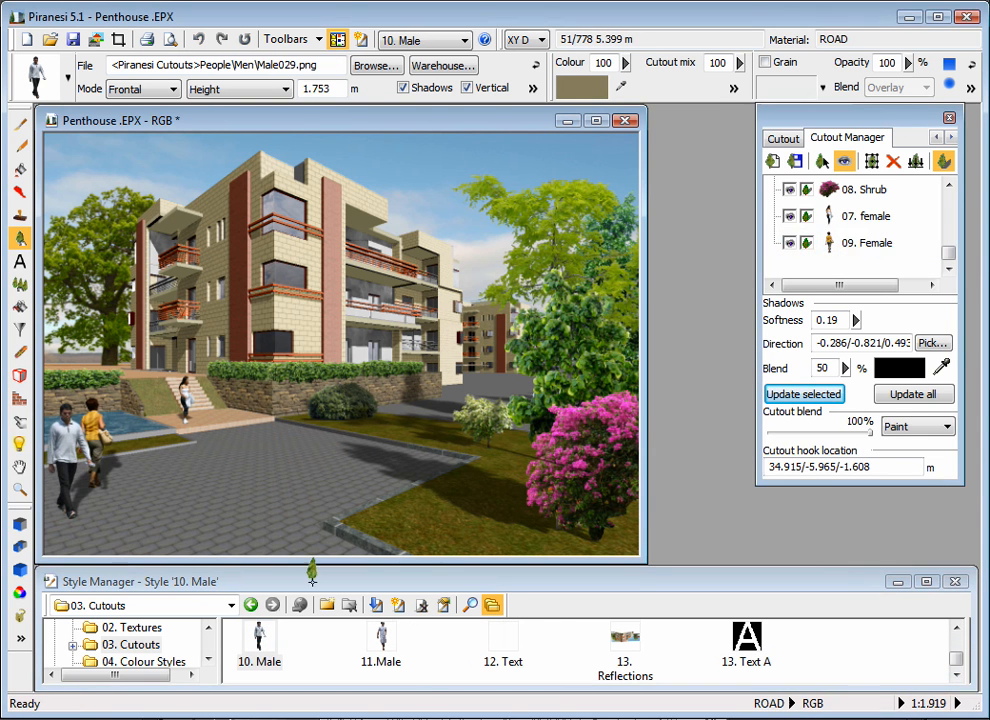
{"action": "left_click", "coordinate": [385, 648]}
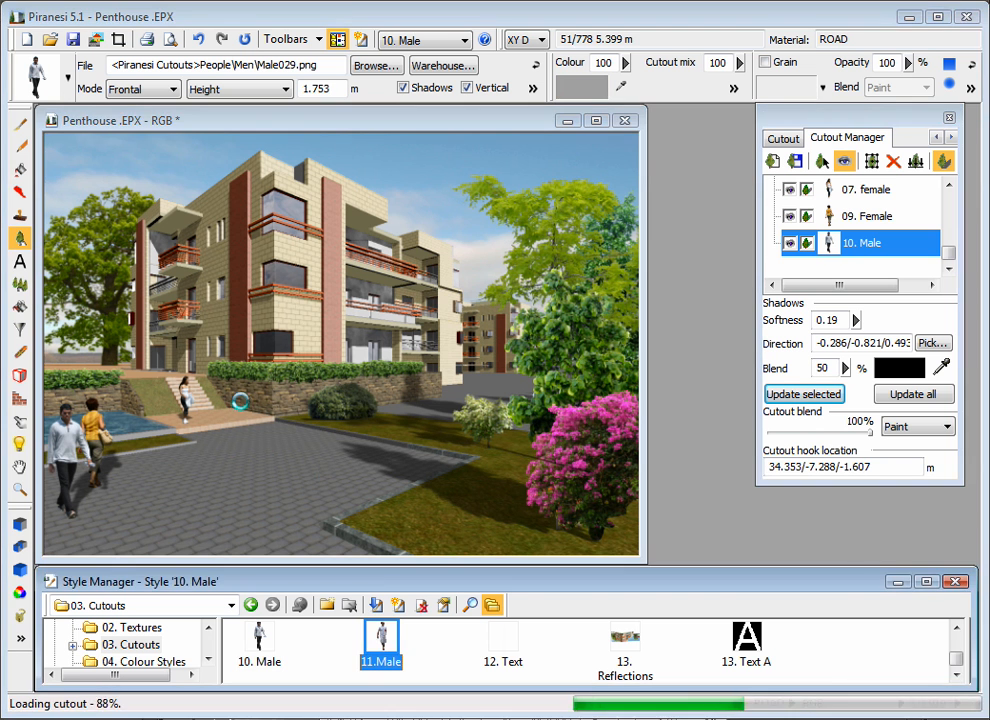
{"action": "left_click", "coordinate": [133, 374]}
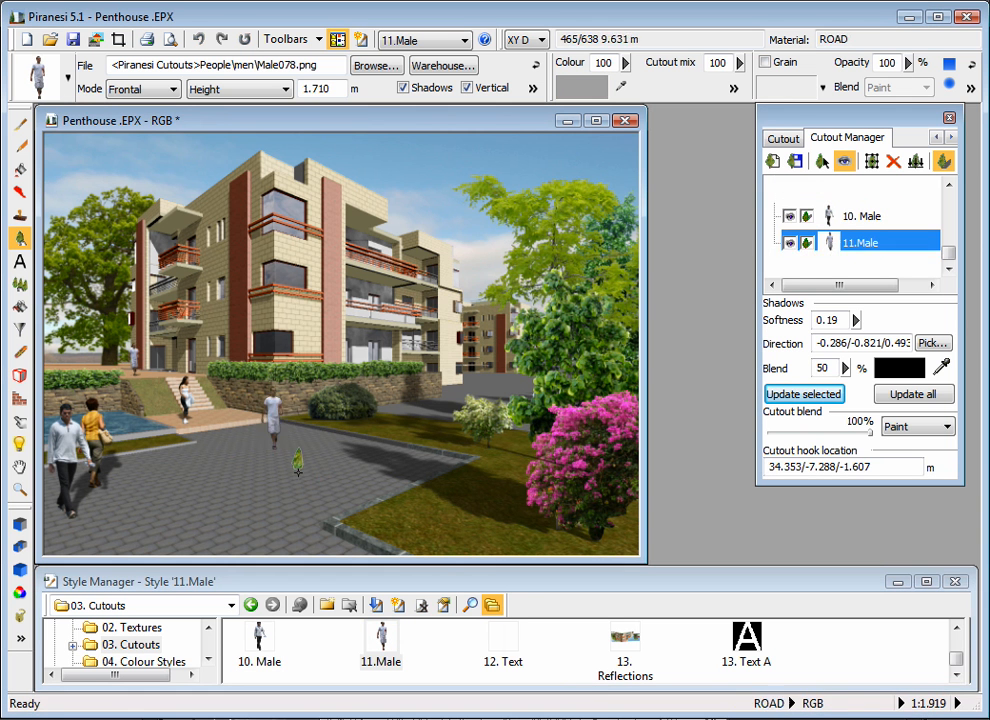
Step: Place the 12. Text style reading RESERVED flat on the paving beside the kerb corner
{"action": "left_click", "coordinate": [502, 641]}
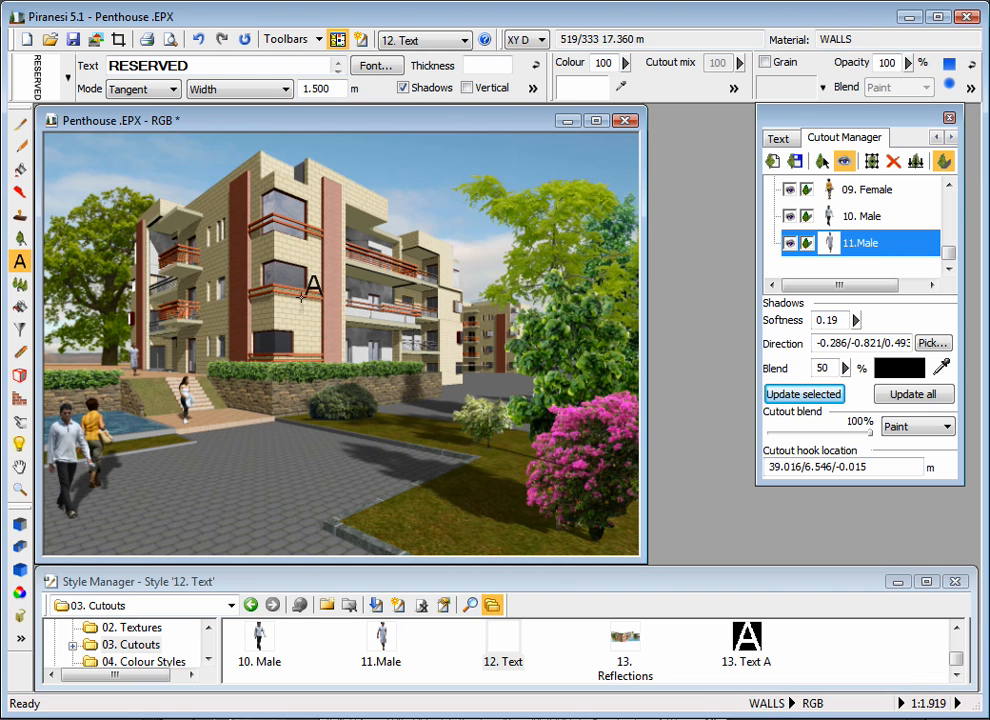
{"action": "left_click", "coordinate": [294, 495]}
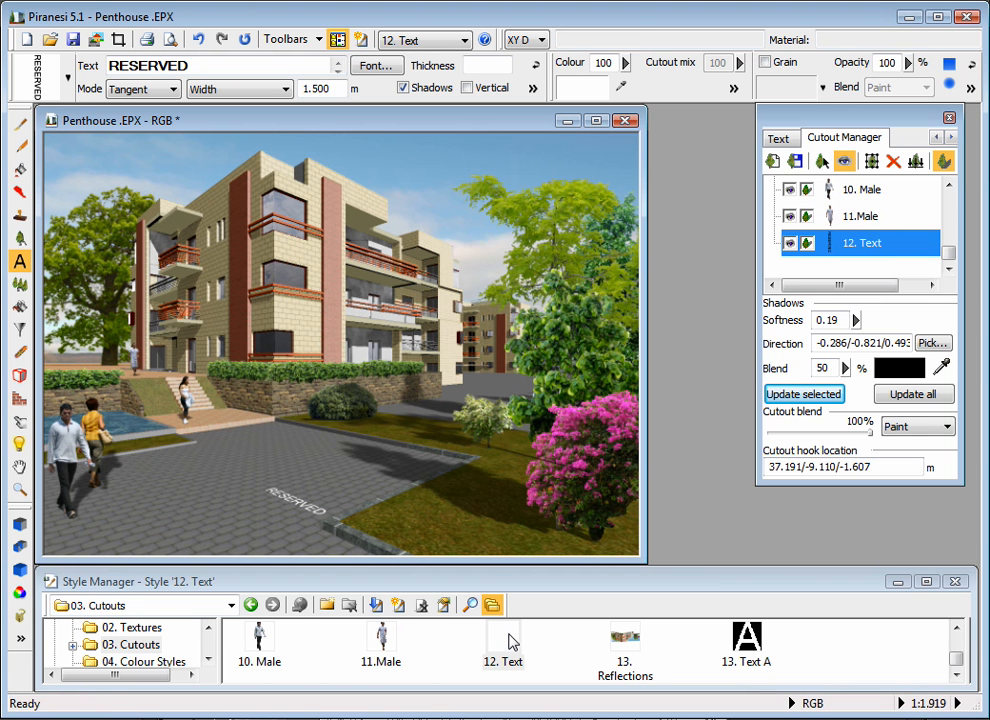
Step: Place an orange 13. Text A letter, 1.000 m high, near the top of each of the two front red brick pillars
{"action": "left_click", "coordinate": [747, 640]}
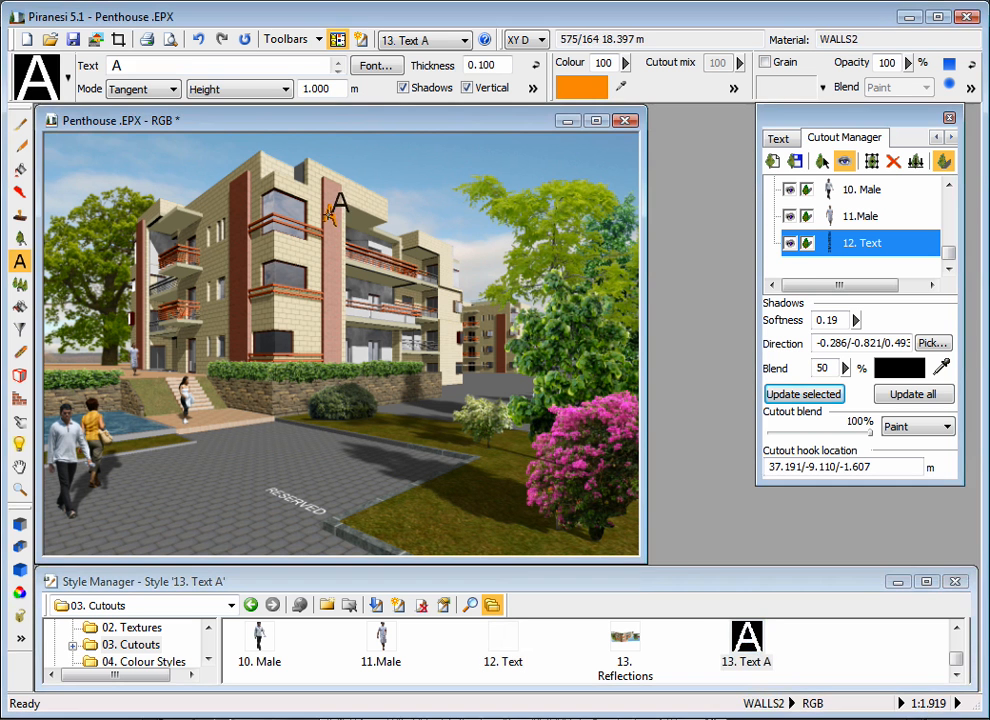
{"action": "scroll", "coordinate": [336, 210], "scroll_direction": "up", "scroll_amount": 3}
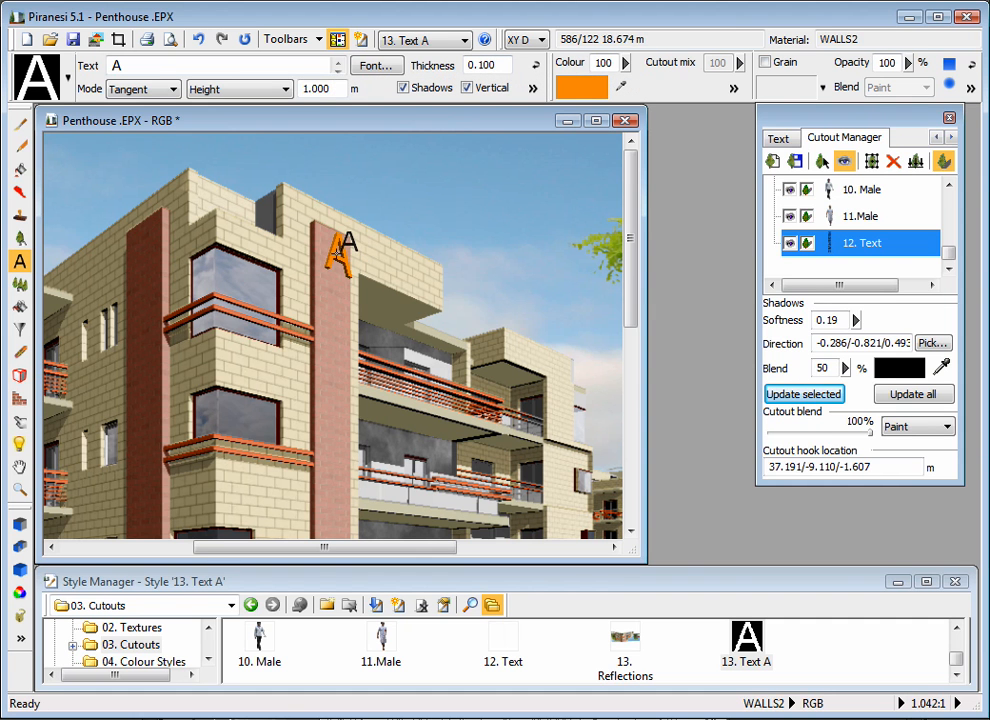
{"action": "left_click", "coordinate": [534, 89]}
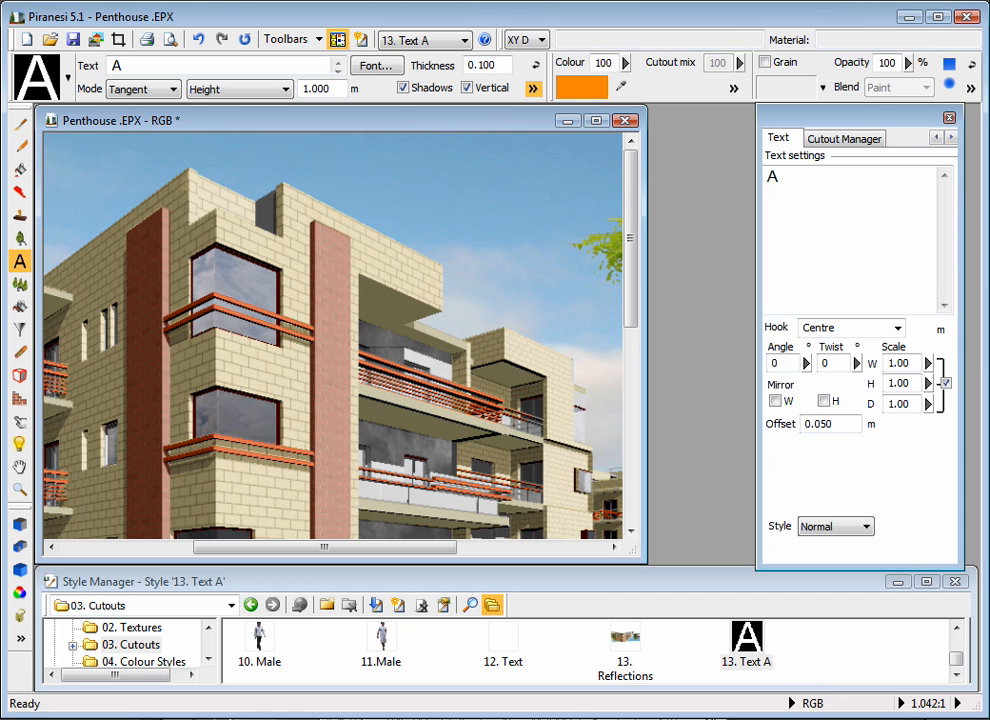
{"action": "left_click", "coordinate": [17, 262]}
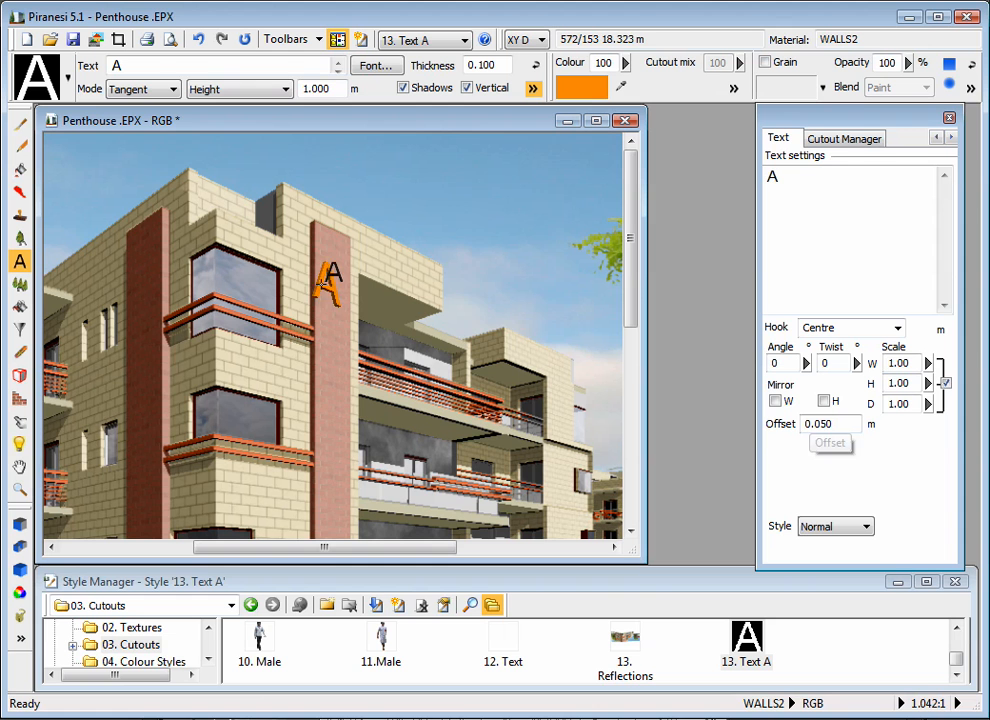
{"action": "left_click", "coordinate": [340, 255]}
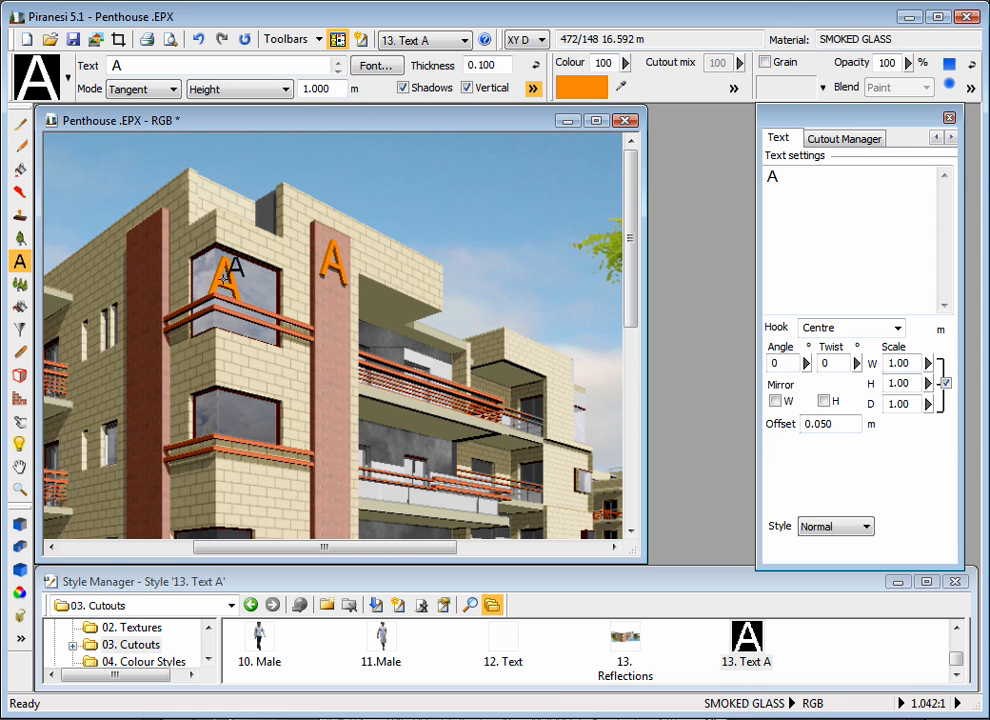
{"action": "left_click", "coordinate": [146, 254]}
{"action": "scroll", "coordinate": [229, 300], "scroll_direction": "down", "scroll_amount": 1}
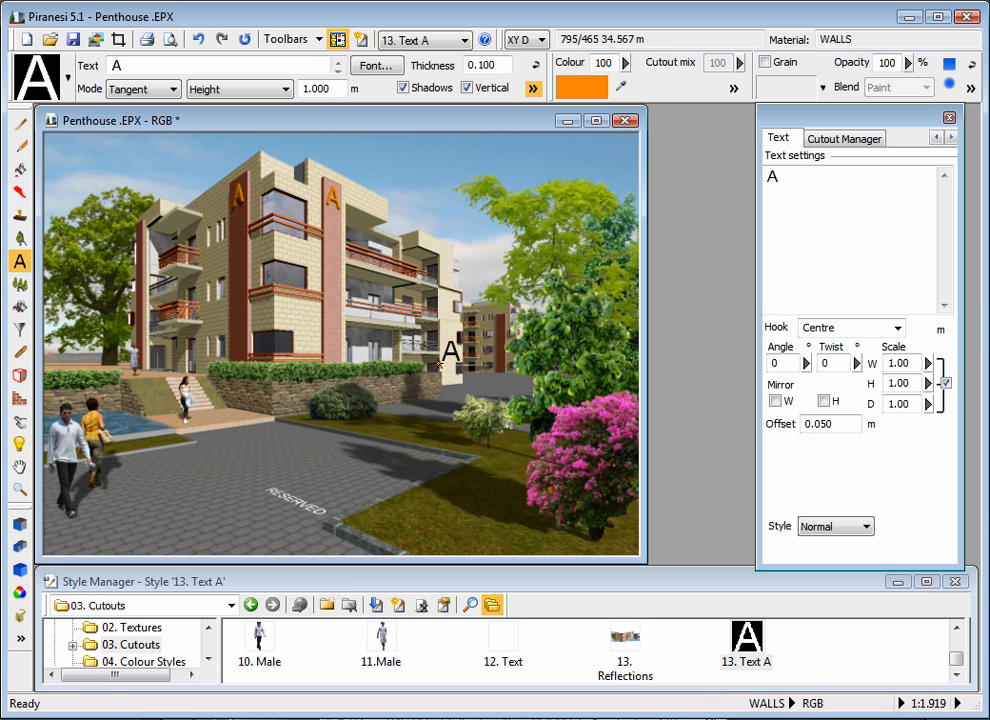
Step: Switch to the Cutout tool and search the 3D Warehouse for smart car models
{"action": "left_click", "coordinate": [20, 241]}
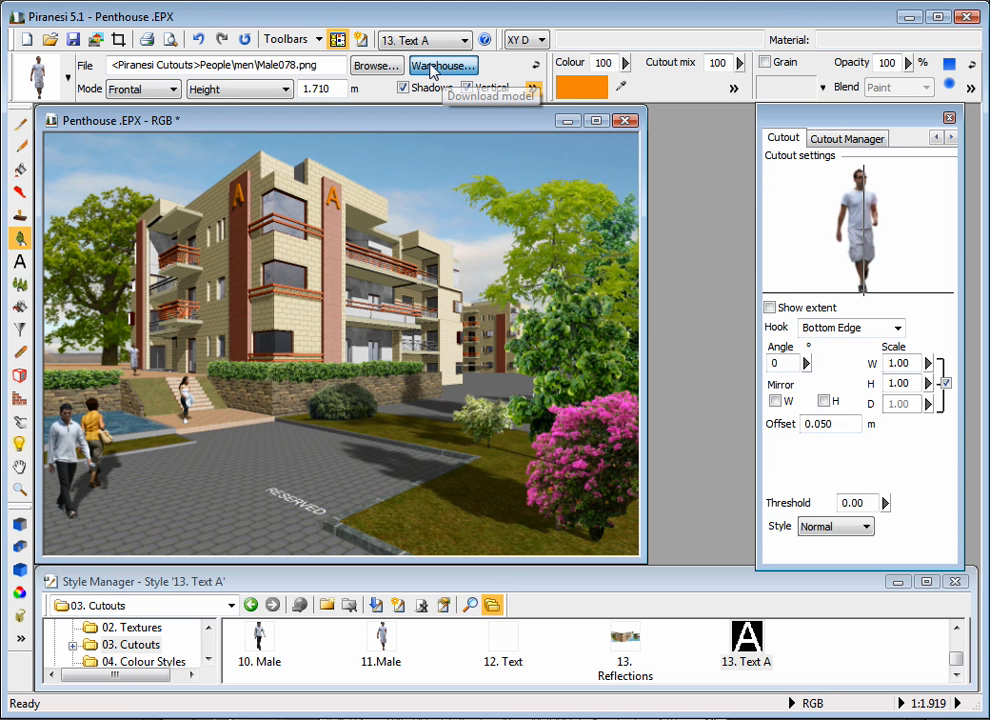
{"action": "left_click", "coordinate": [438, 66]}
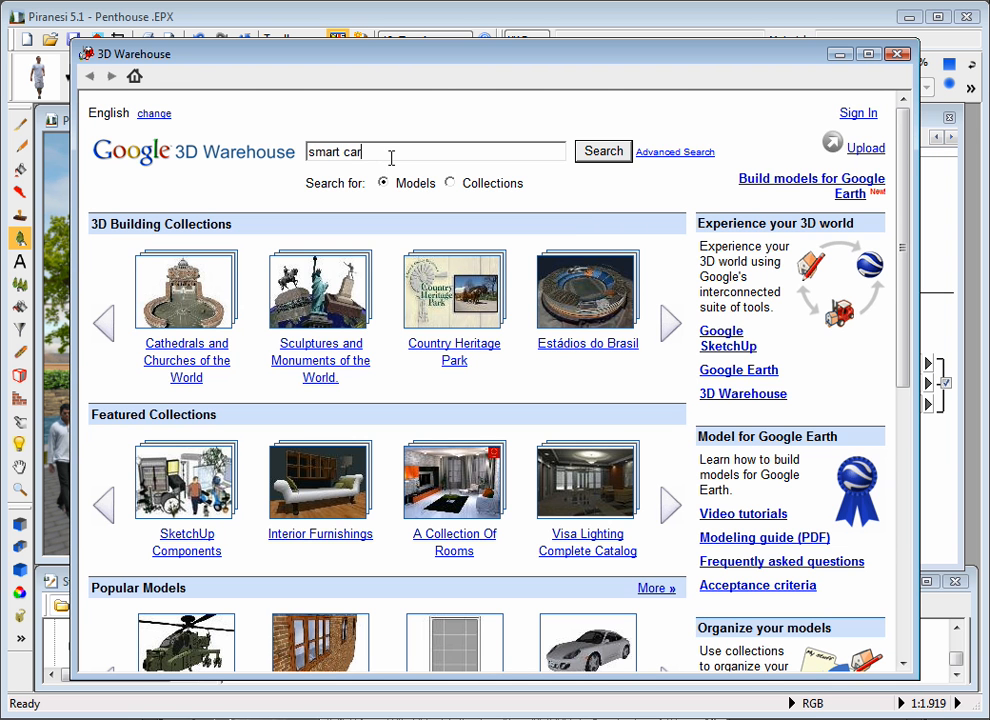
{"action": "key", "text": "Return"}
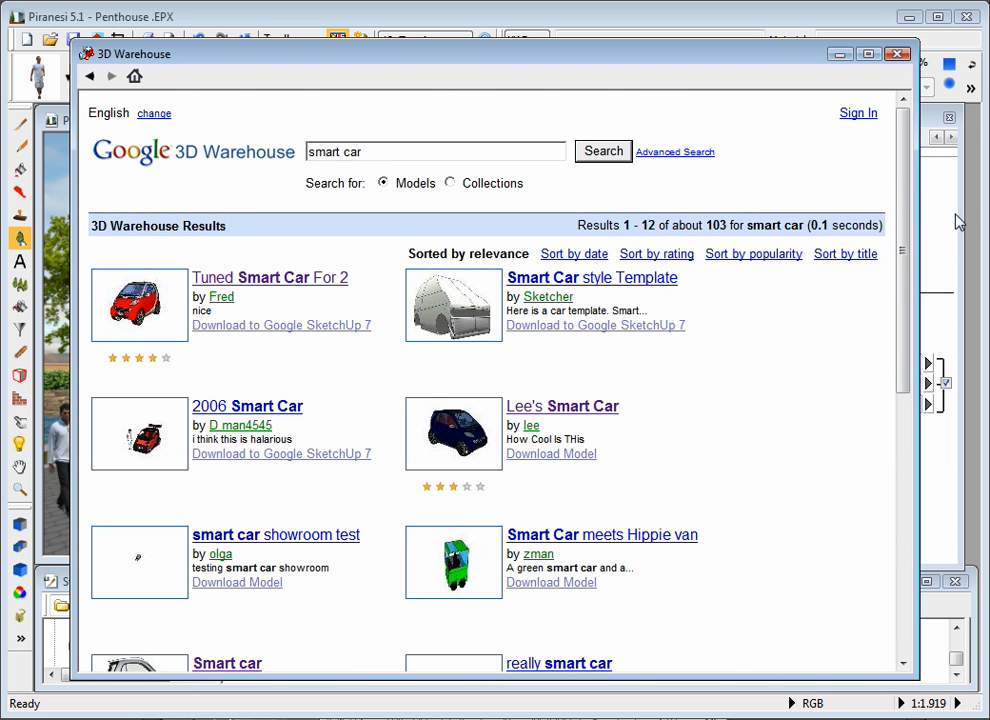
Step: Find the Smart Pure model on the second page of results and download it as Smart_Pure.skp into the Piranesi 5.1 Demo folder
{"action": "left_click_drag", "start_coordinate": [903, 258], "coordinate": [901, 515]}
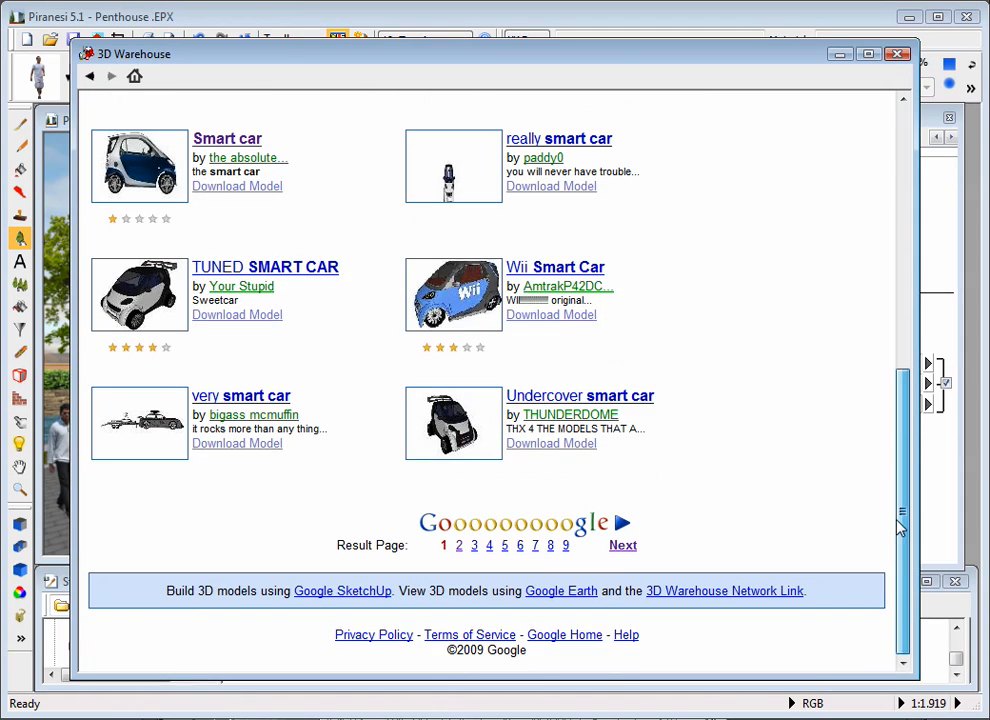
{"action": "left_click", "coordinate": [622, 546]}
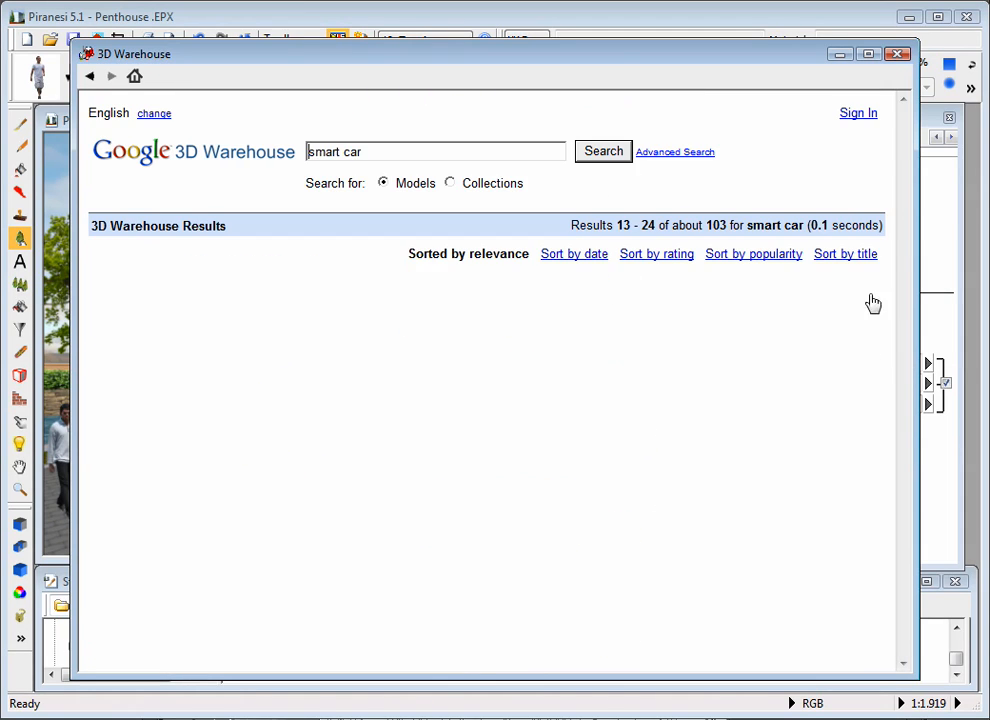
{"action": "left_click_drag", "start_coordinate": [905, 207], "coordinate": [904, 447]}
{"action": "left_click", "coordinate": [550, 442]}
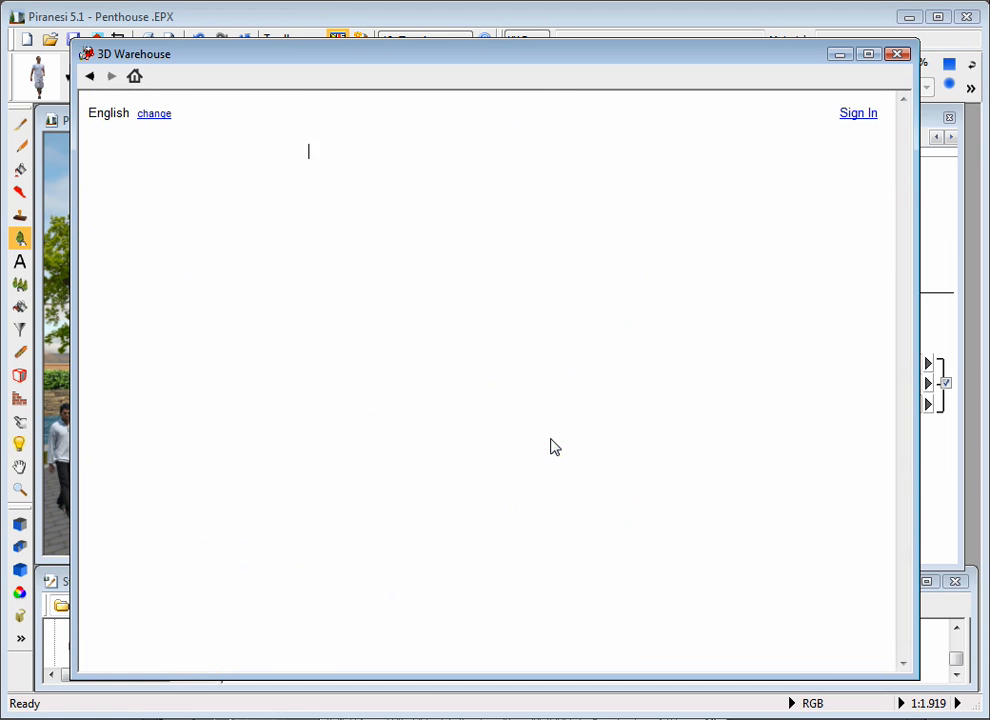
{"action": "left_click", "coordinate": [460, 558]}
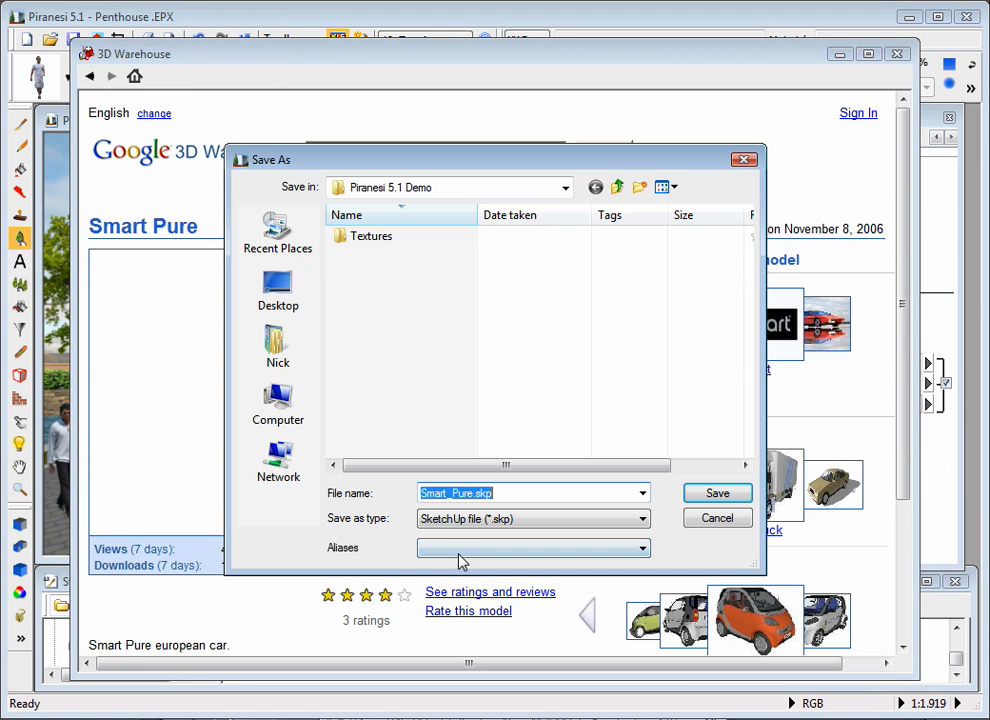
{"action": "left_click", "coordinate": [715, 495]}
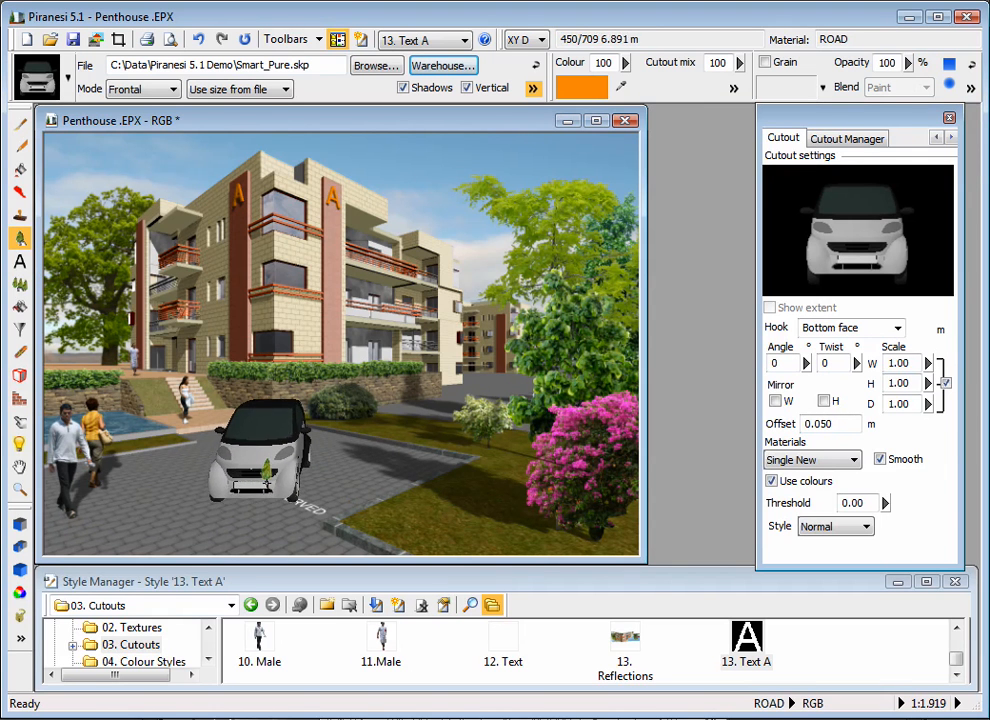
Step: Place the smart car on the paving beside the RESERVED text and reapply it with its materials set to Multiple New
{"action": "left_click", "coordinate": [266, 467]}
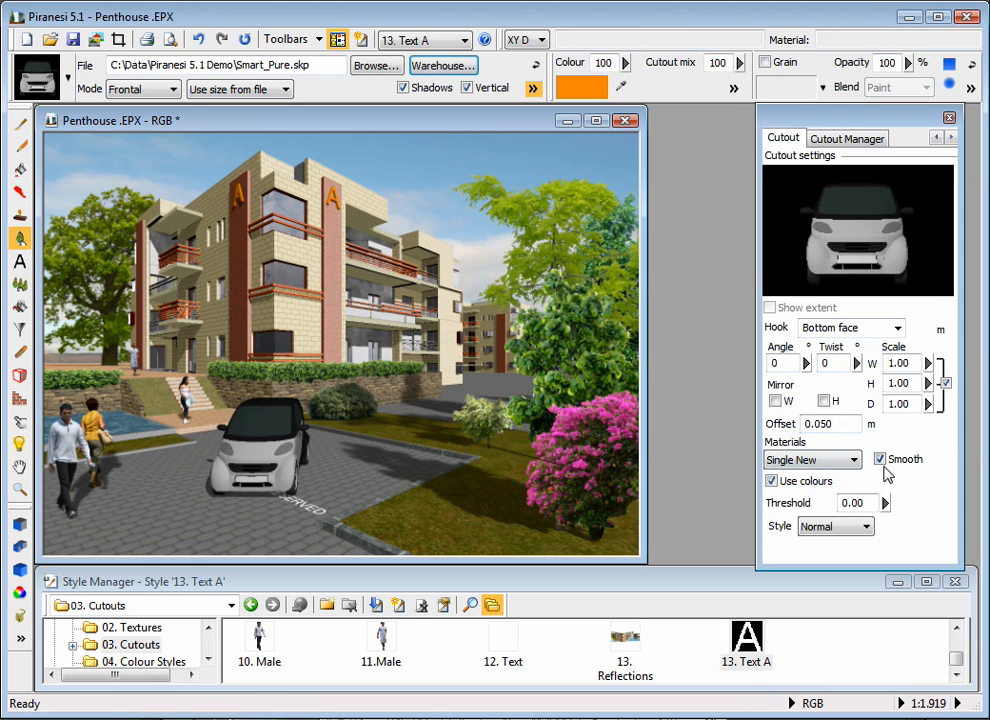
{"action": "left_click", "coordinate": [855, 461]}
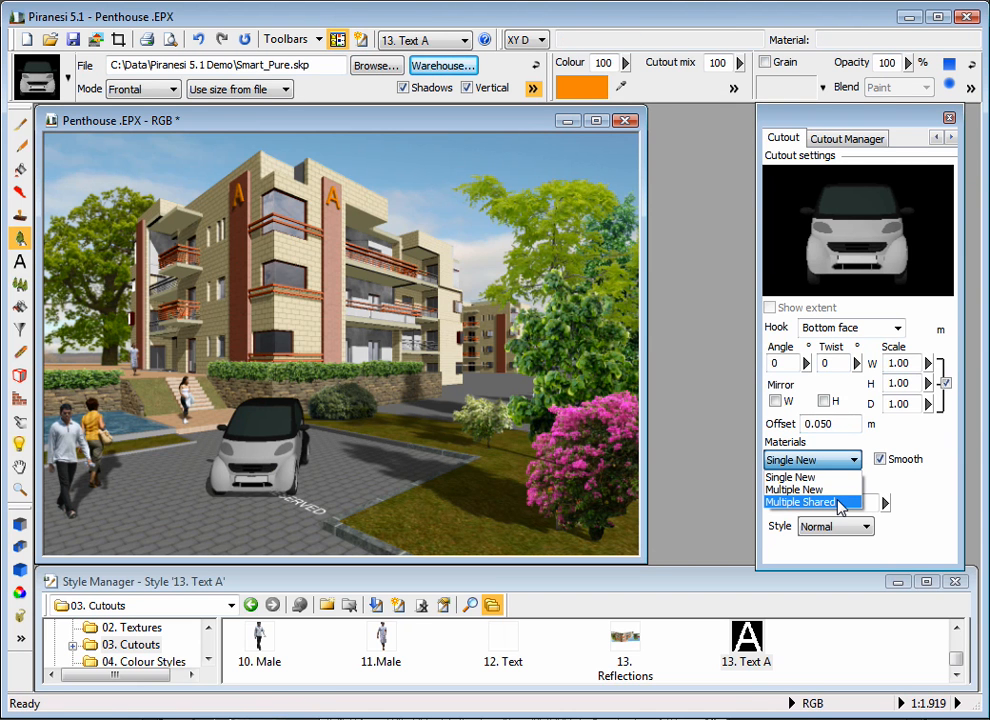
{"action": "left_click", "coordinate": [836, 490]}
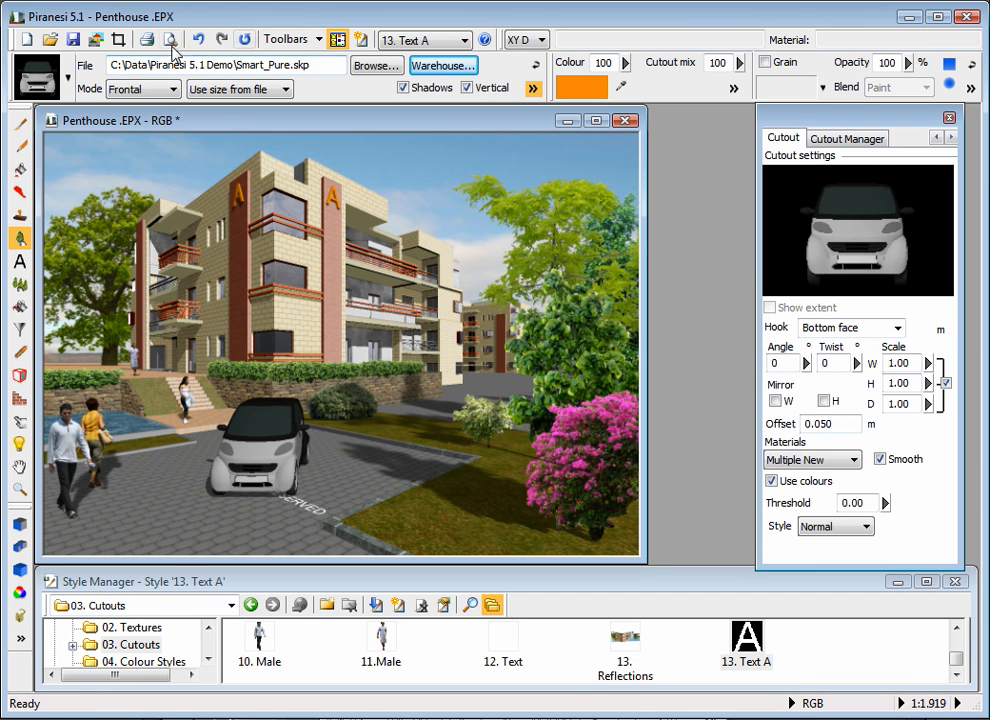
{"action": "left_click", "coordinate": [242, 38]}
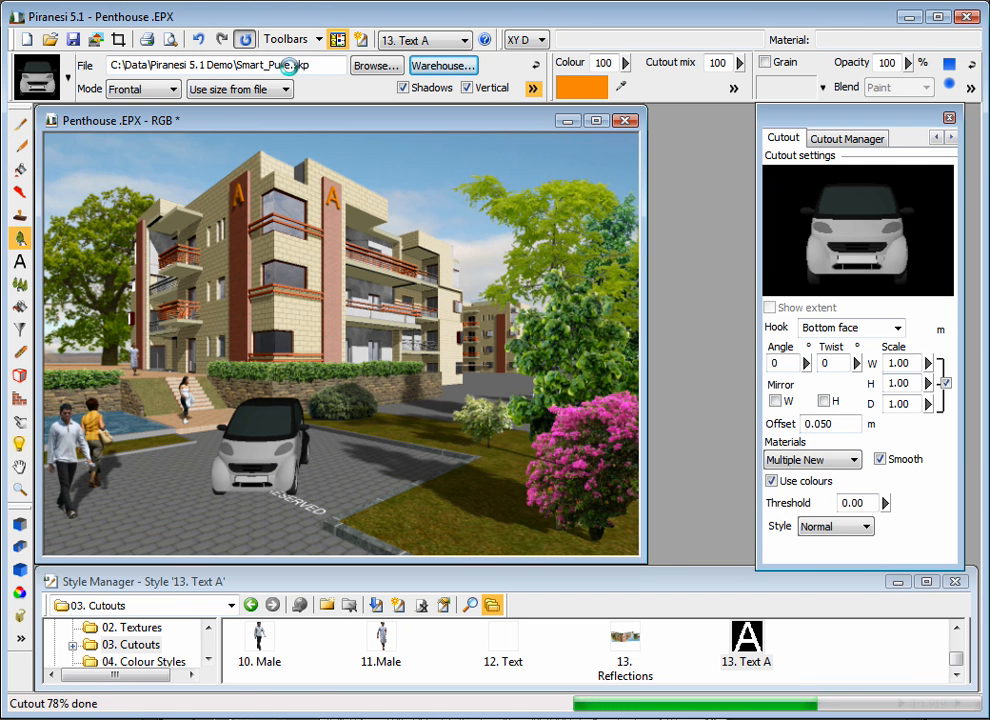
Step: Rotate the Smart_Pure.skp cutout to a three-quarter view and move it in the ground plane into the parking bay behind the RESERVED text
{"action": "left_click", "coordinate": [839, 141]}
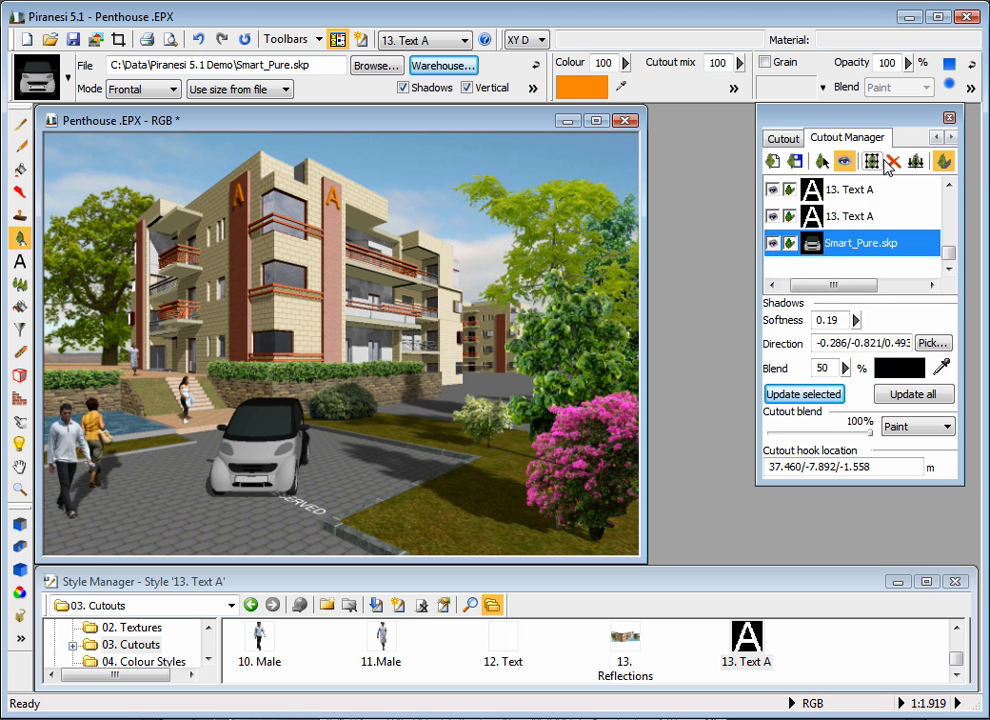
{"action": "left_click", "coordinate": [871, 165]}
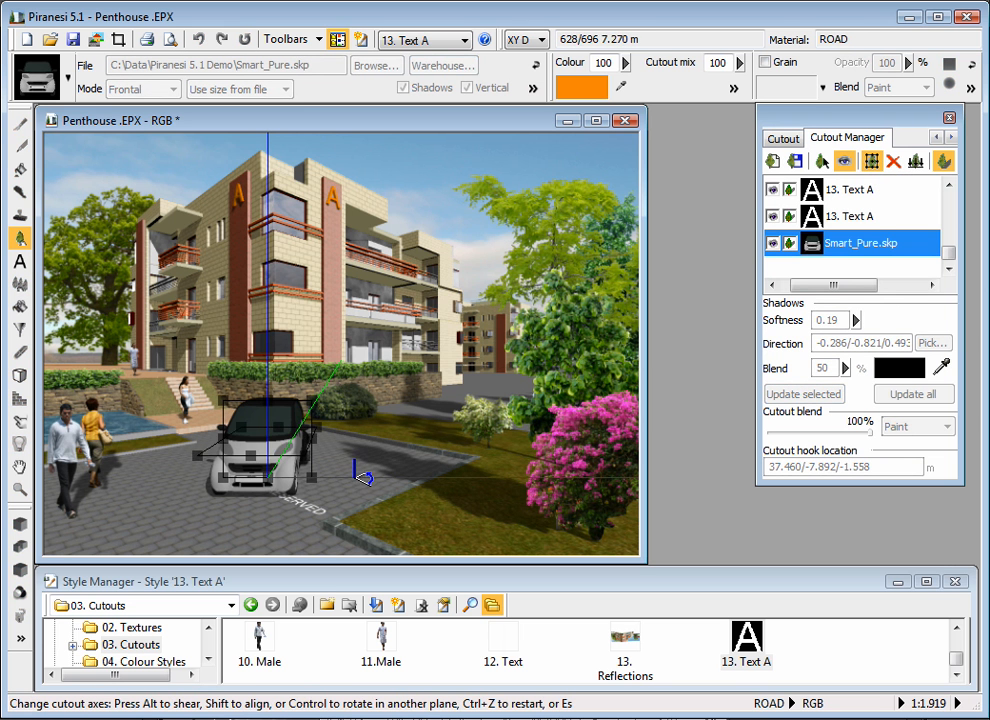
{"action": "mouse_move", "coordinate": [365, 477]}
{"action": "left_mouse_down"}
{"action": "mouse_move", "coordinate": [348, 500]}
{"action": "mouse_move", "coordinate": [372, 453]}
{"action": "mouse_move", "coordinate": [316, 514]}
{"action": "mouse_move", "coordinate": [379, 463]}
{"action": "mouse_move", "coordinate": [355, 520]}
{"action": "mouse_move", "coordinate": [336, 500]}
{"action": "mouse_move", "coordinate": [375, 465]}
{"action": "mouse_move", "coordinate": [343, 510]}
{"action": "mouse_move", "coordinate": [348, 498]}
{"action": "left_mouse_up"}
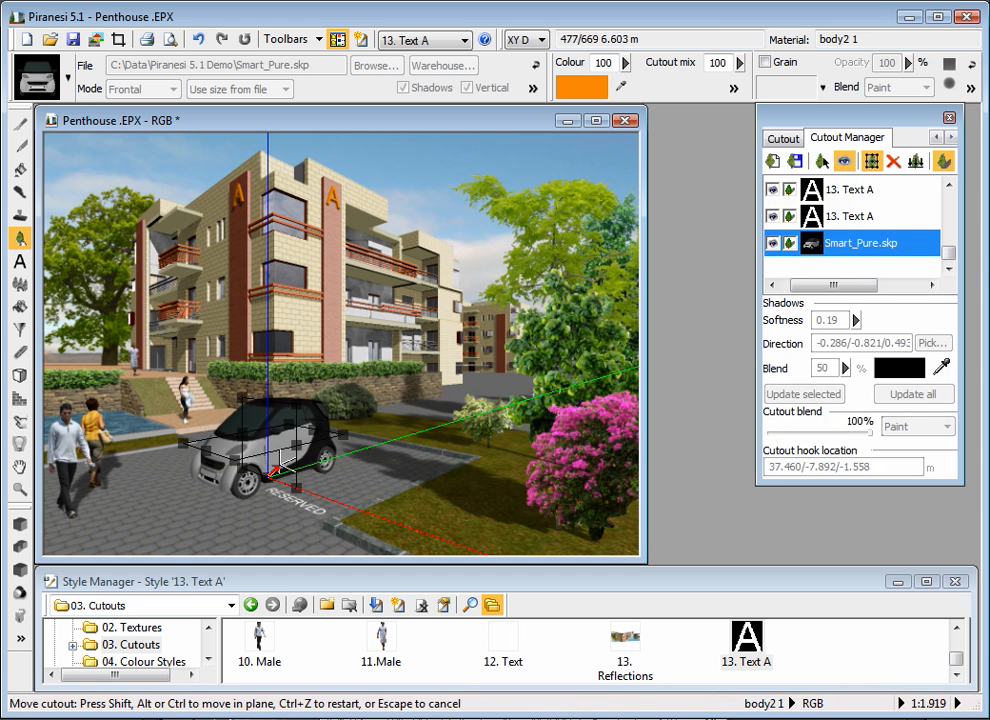
{"action": "left_click_drag", "start_coordinate": [281, 462], "coordinate": [360, 486], "text": "shift"}
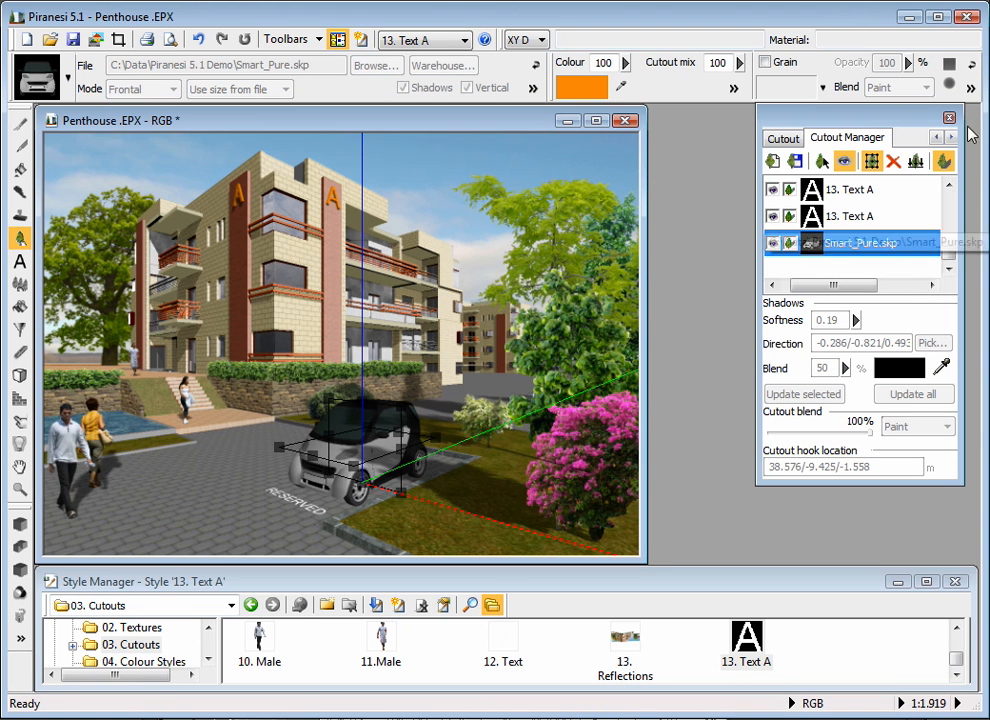
{"action": "left_click", "coordinate": [872, 162]}
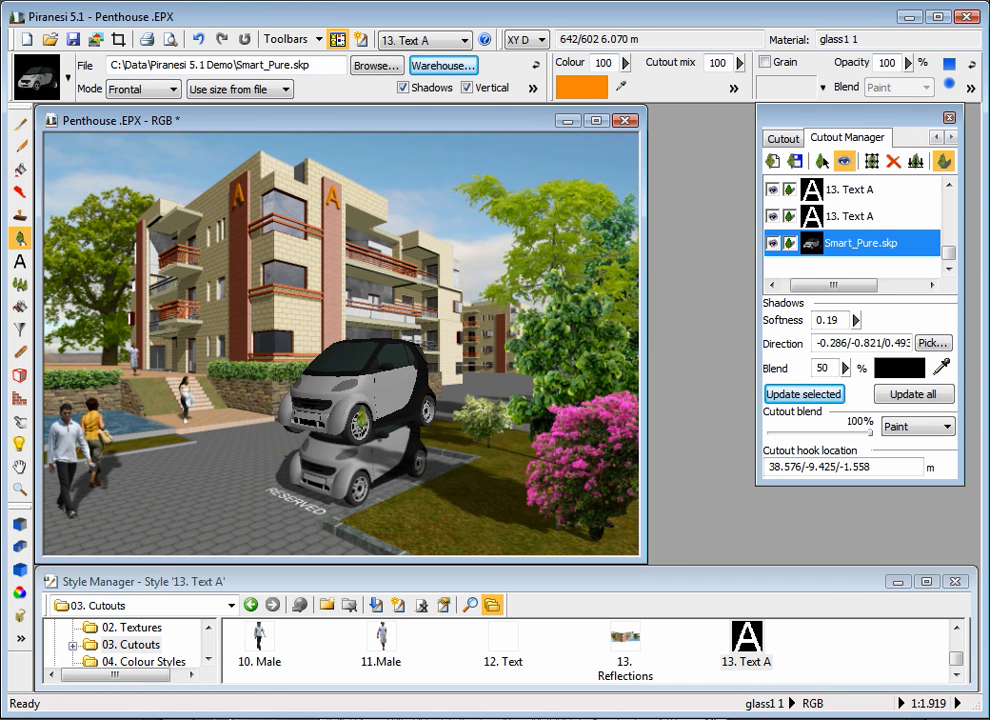
Step: Switch to the Brush tool and update the shadows of all cutouts
{"action": "left_click", "coordinate": [19, 122]}
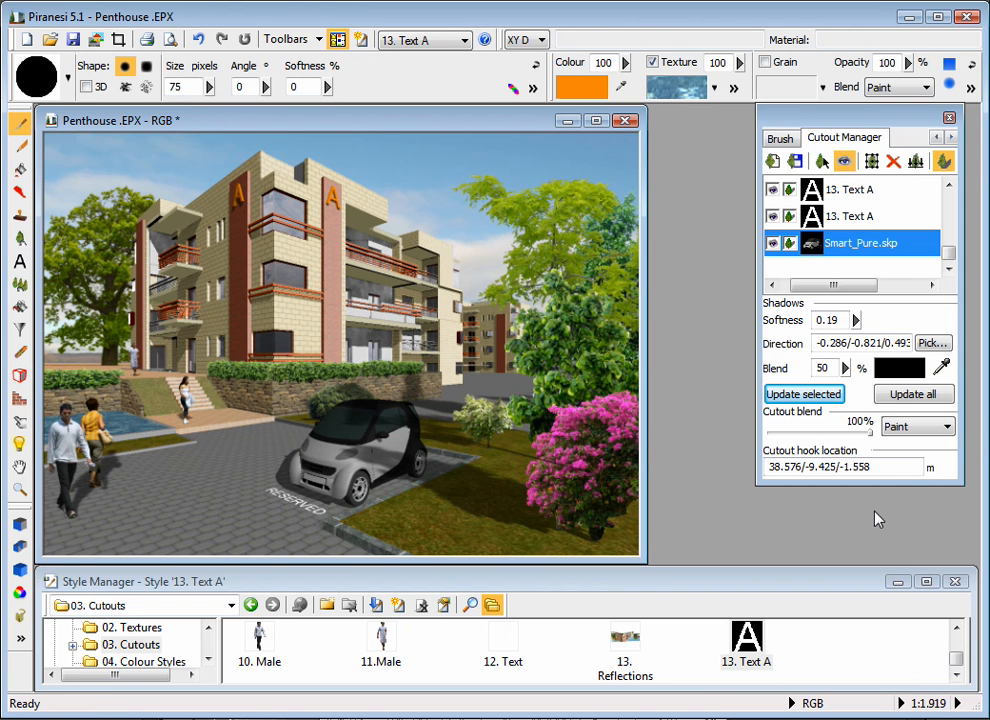
{"action": "left_click", "coordinate": [914, 395]}
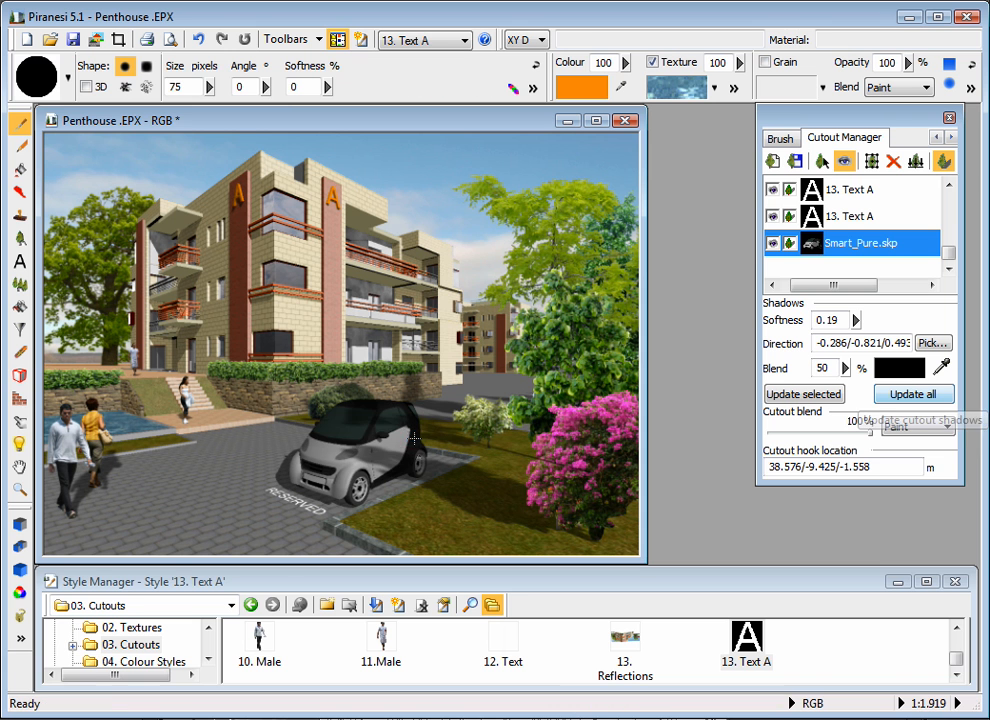
Step: Examine how the cutouts appear in the image's Depth channel and Material channel
{"action": "right_click", "coordinate": [318, 402]}
{"action": "mouse_move", "coordinate": [408, 608]}
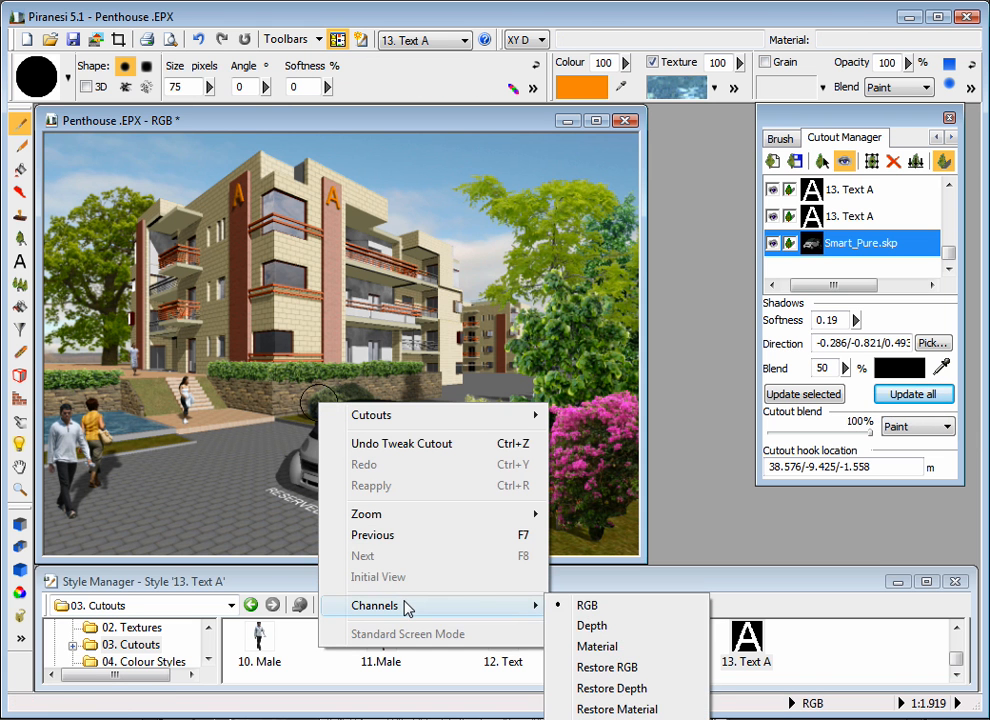
{"action": "left_click", "coordinate": [623, 630]}
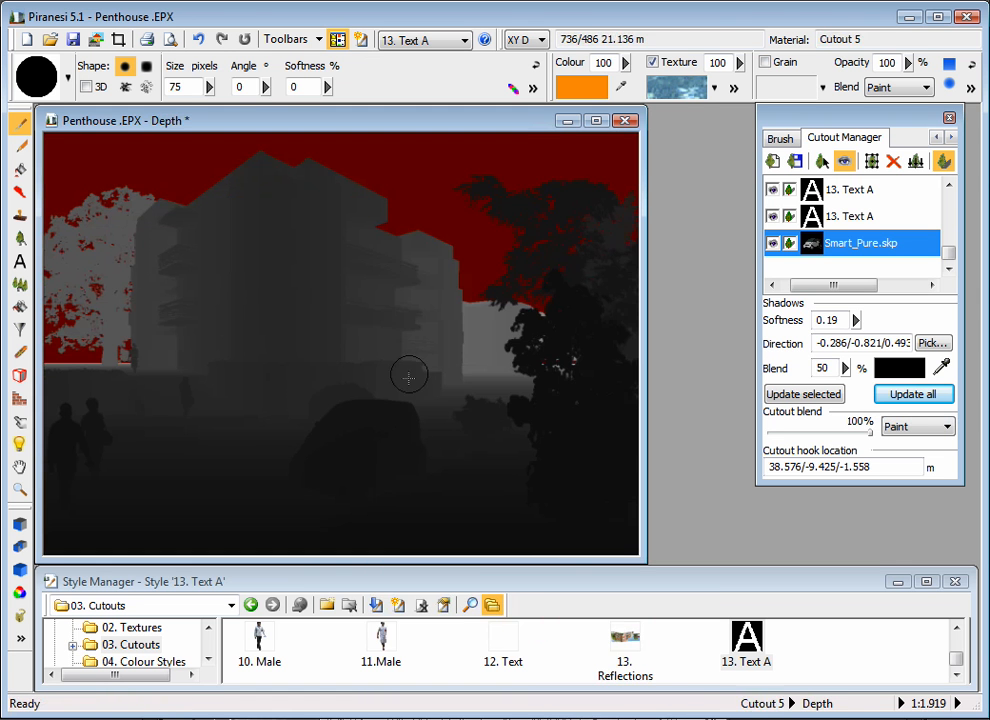
{"action": "right_click", "coordinate": [266, 348]}
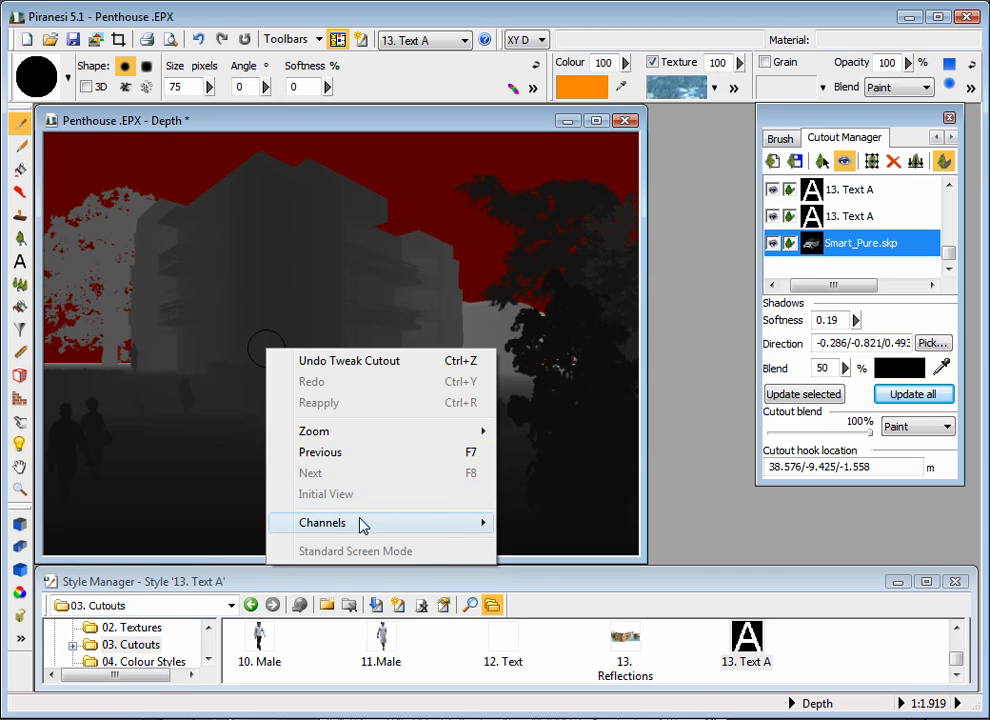
{"action": "mouse_move", "coordinate": [362, 523]}
{"action": "left_click", "coordinate": [535, 564]}
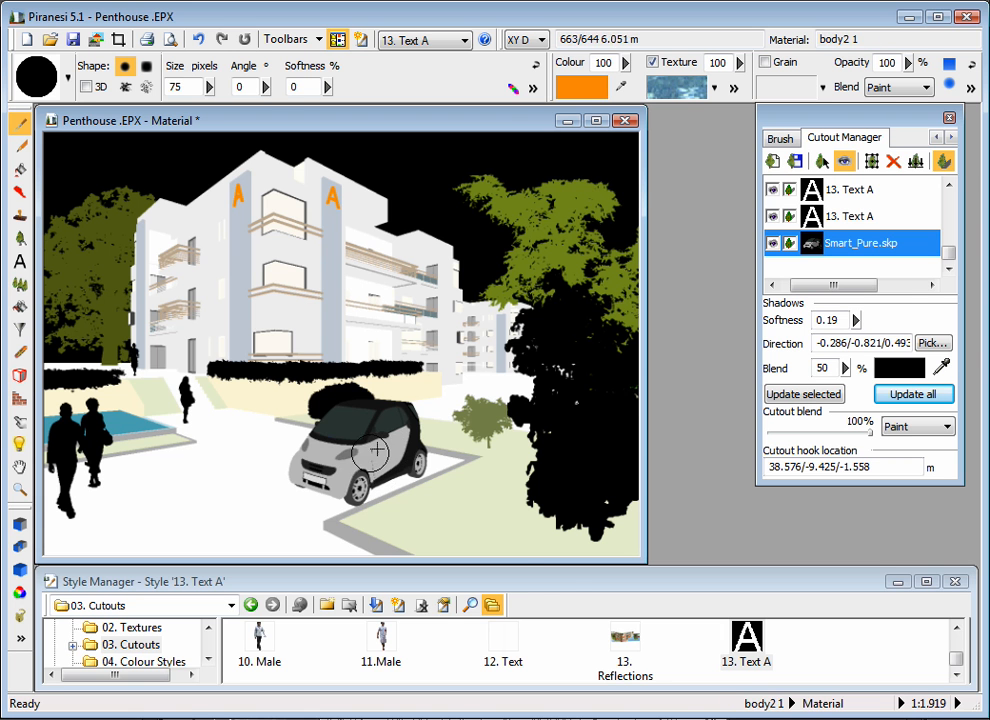
Step: Examine the Restore RGB channel and return the image to the RGB channel
{"action": "right_click", "coordinate": [297, 417]}
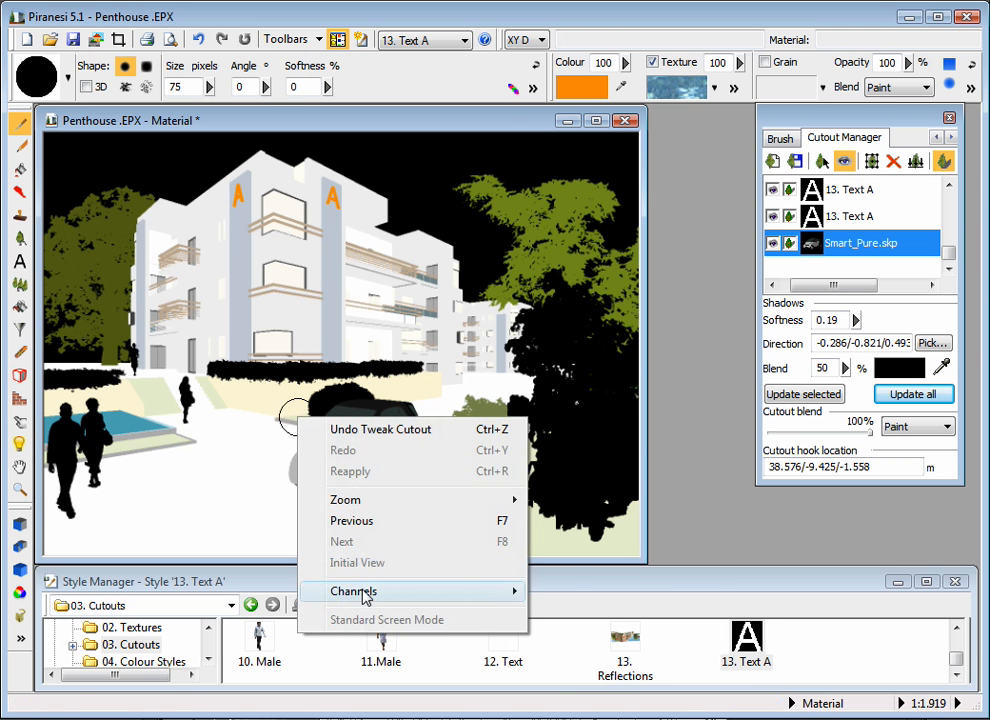
{"action": "mouse_move", "coordinate": [520, 591]}
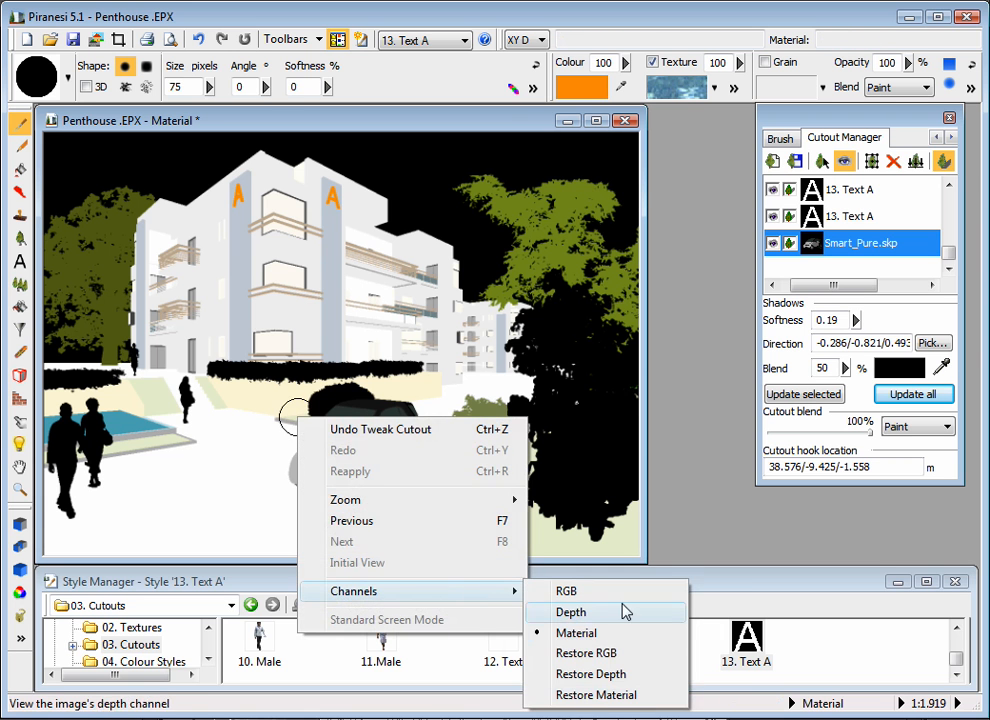
{"action": "left_click", "coordinate": [592, 654]}
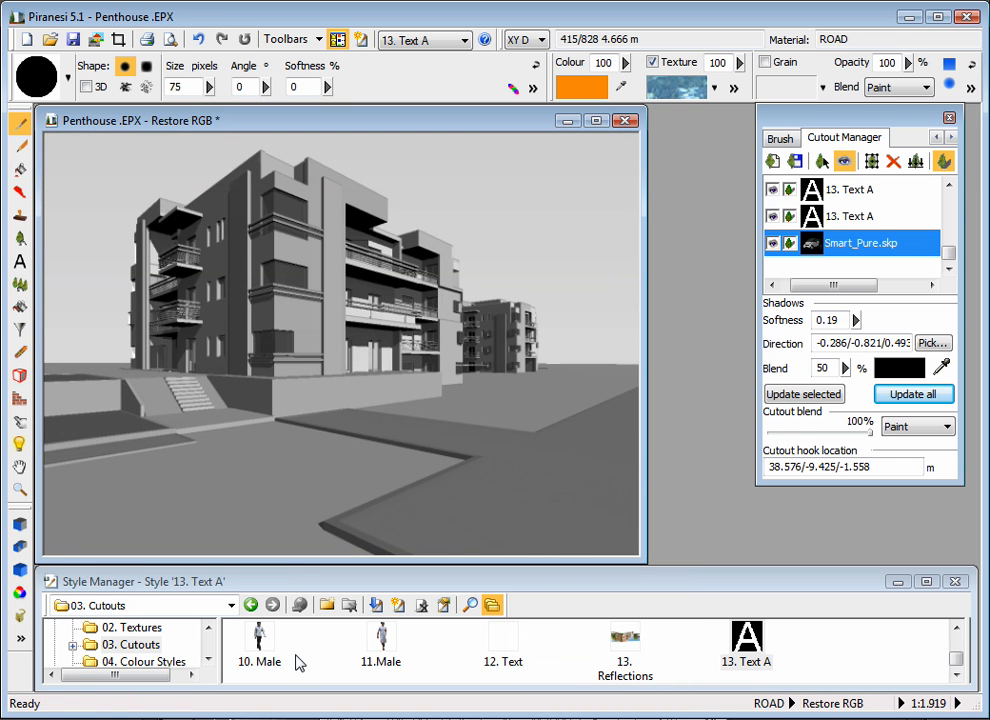
{"action": "right_click", "coordinate": [391, 450]}
{"action": "mouse_move", "coordinate": [508, 654]}
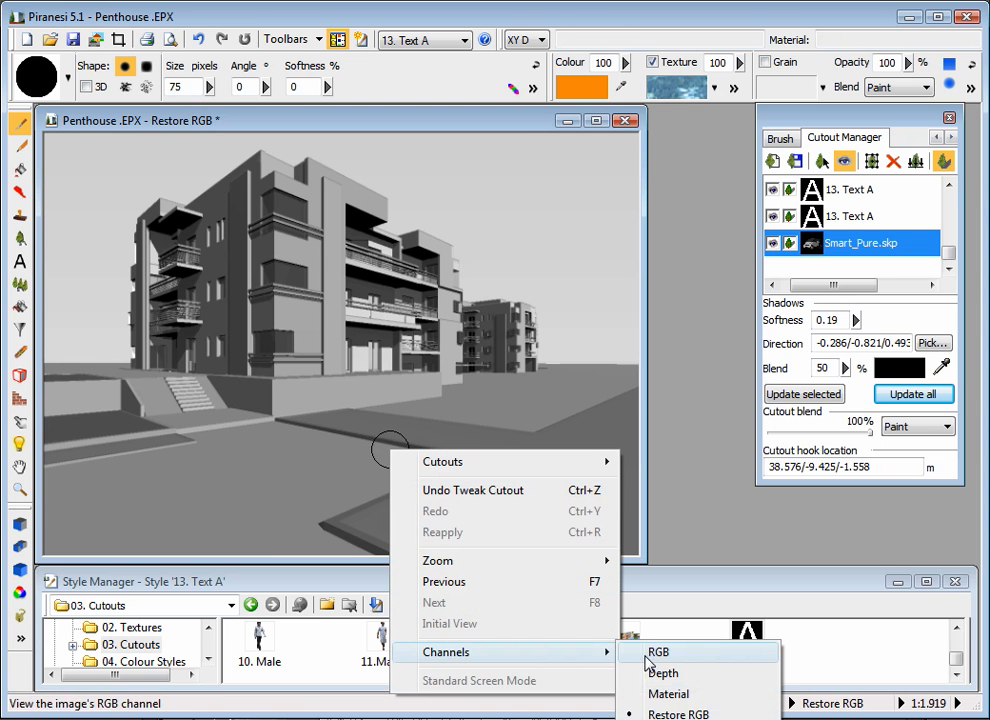
{"action": "left_click", "coordinate": [660, 654]}
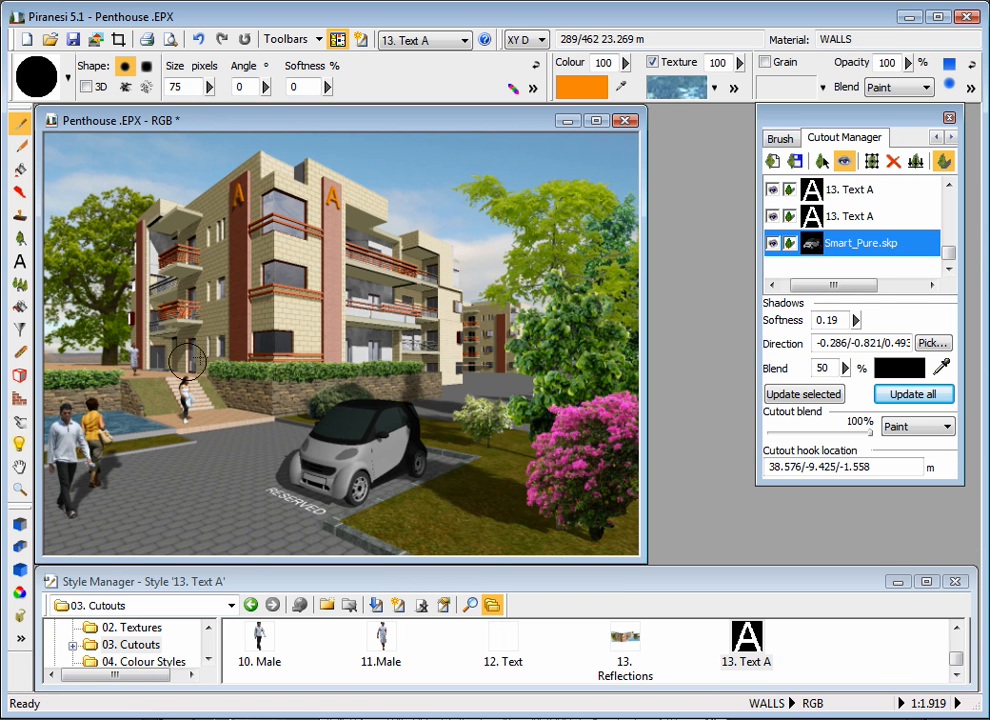
Step: Burn in the floating cutouts and re-render the image, replacing all restore channels with the current channels
{"action": "right_click", "coordinate": [272, 388]}
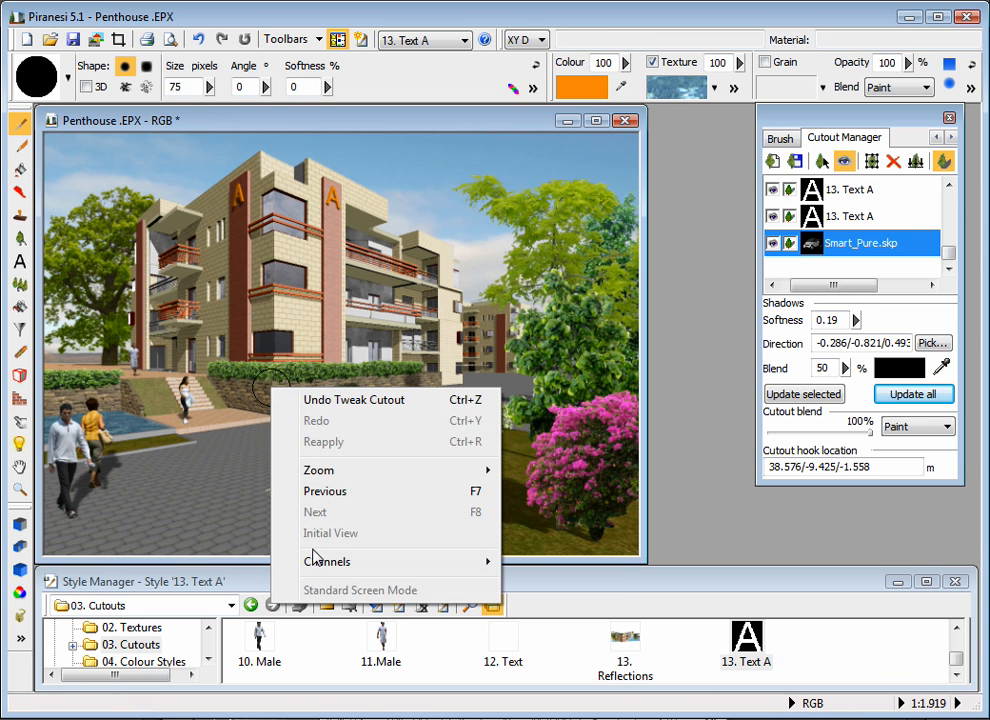
{"action": "left_click", "coordinate": [234, 116]}
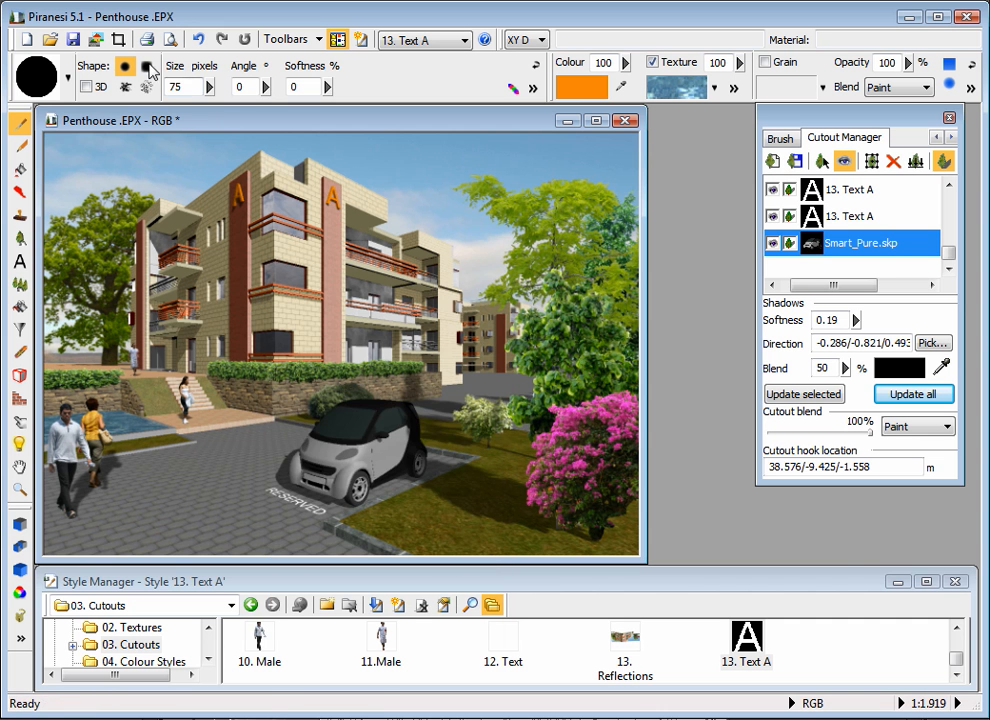
{"action": "left_click", "coordinate": [98, 41]}
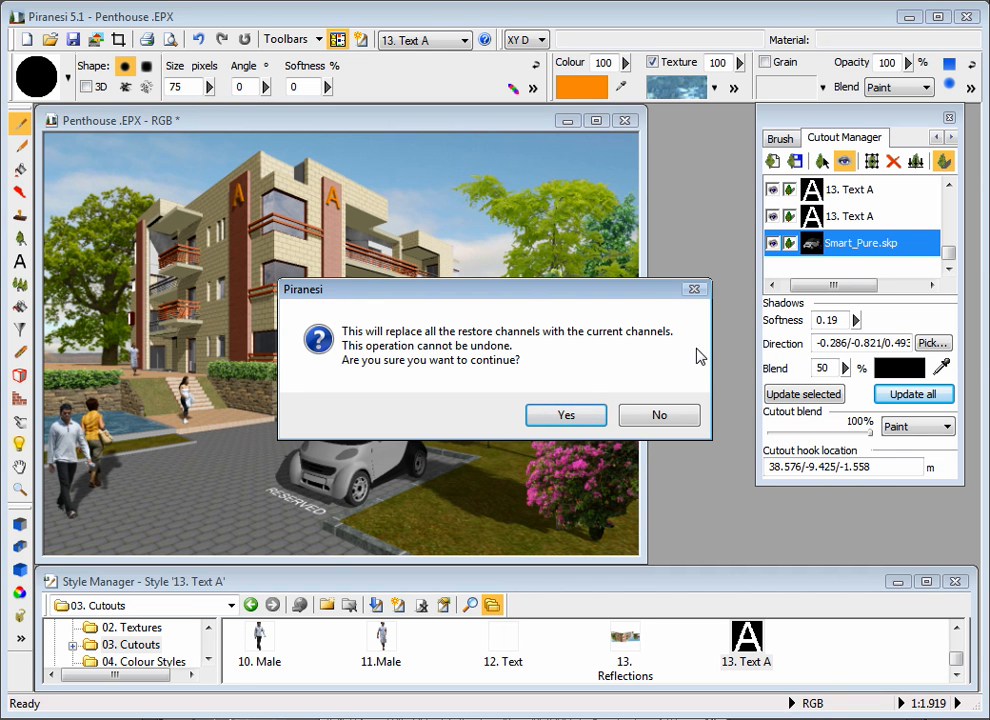
{"action": "left_click", "coordinate": [568, 414]}
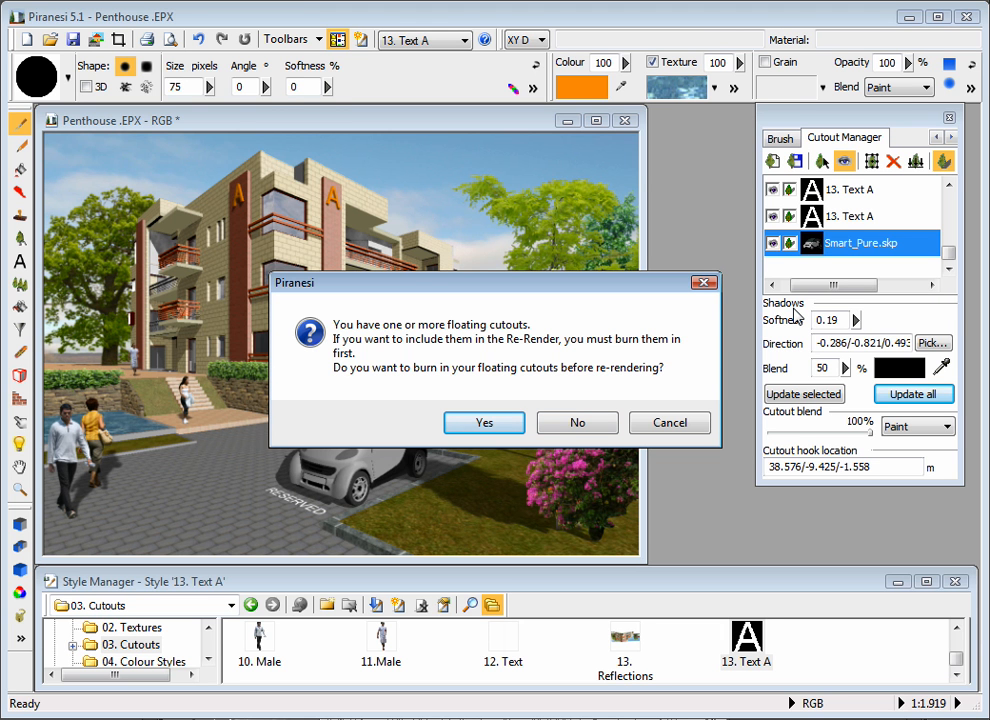
{"action": "left_click", "coordinate": [480, 424]}
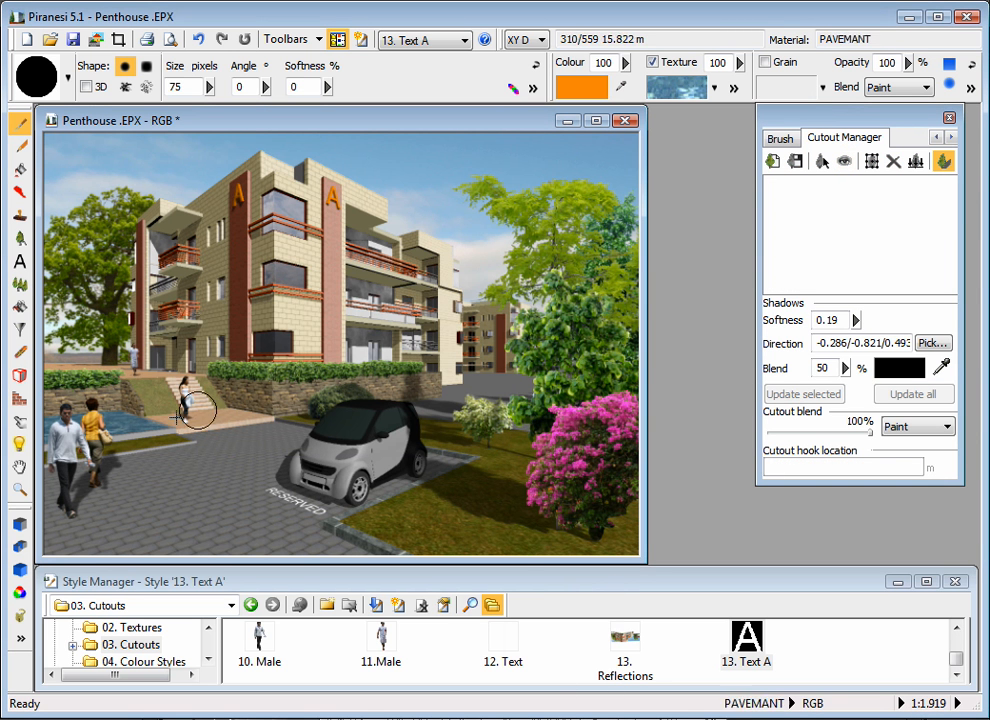
Step: Load the 13. Reflections style and capture its reflection texture from the scene near the base of the building
{"action": "left_click", "coordinate": [628, 645]}
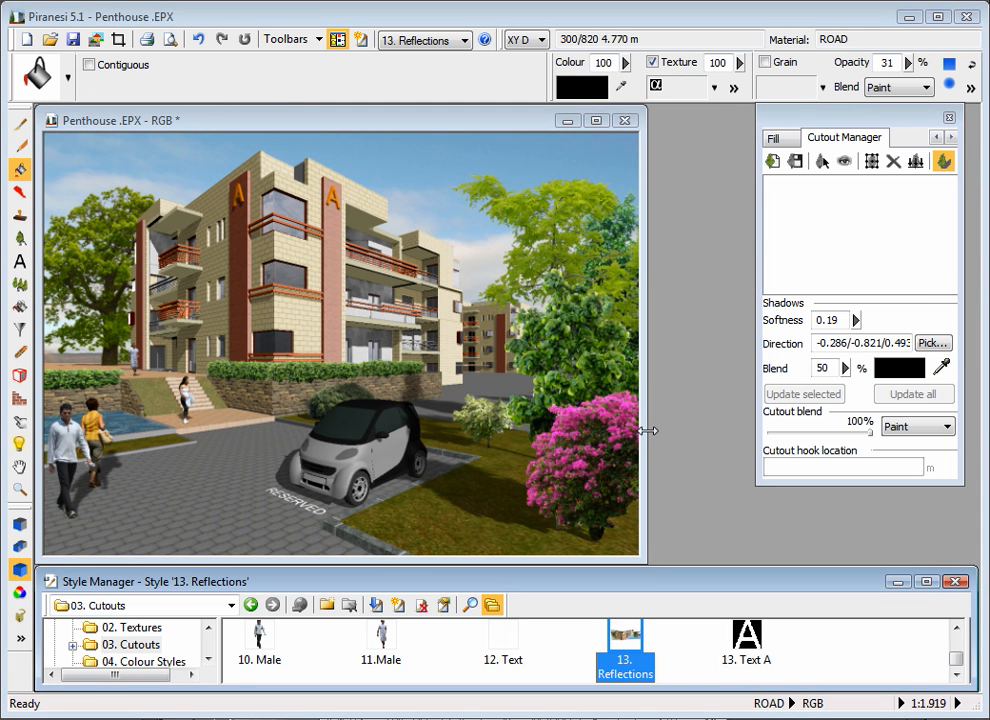
{"action": "left_click", "coordinate": [574, 63]}
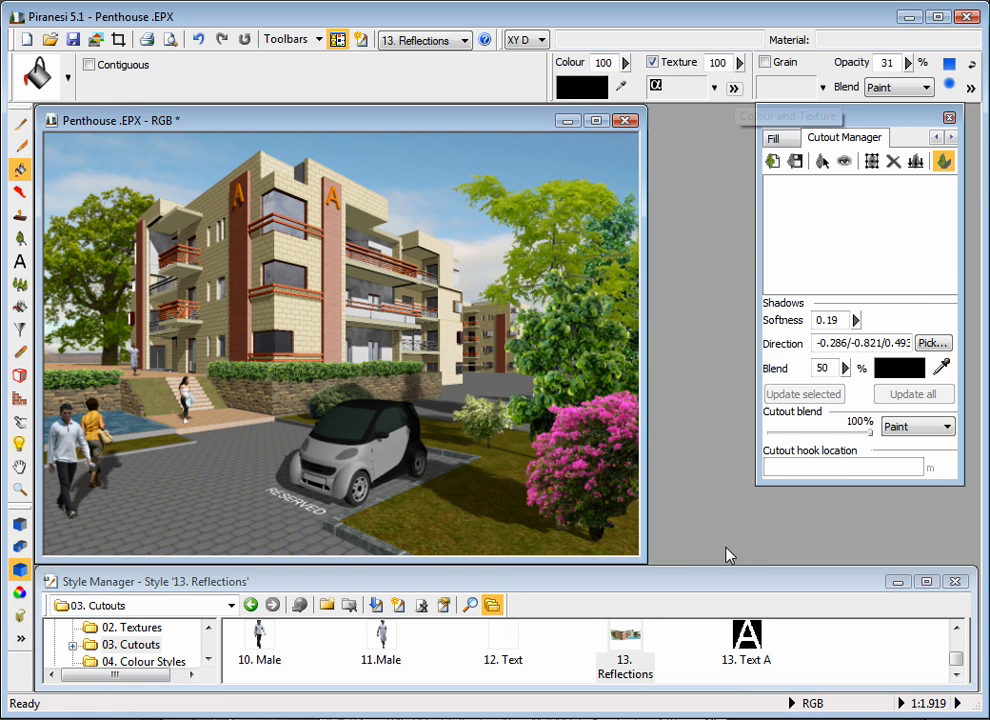
{"action": "left_click", "coordinate": [735, 90]}
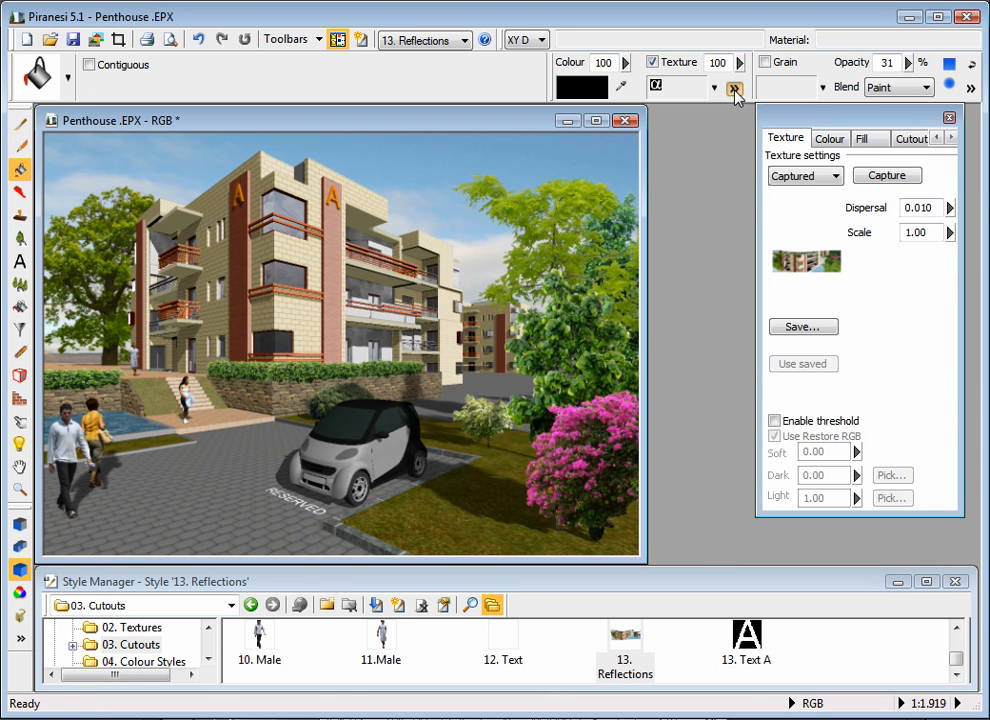
{"action": "left_click", "coordinate": [879, 178]}
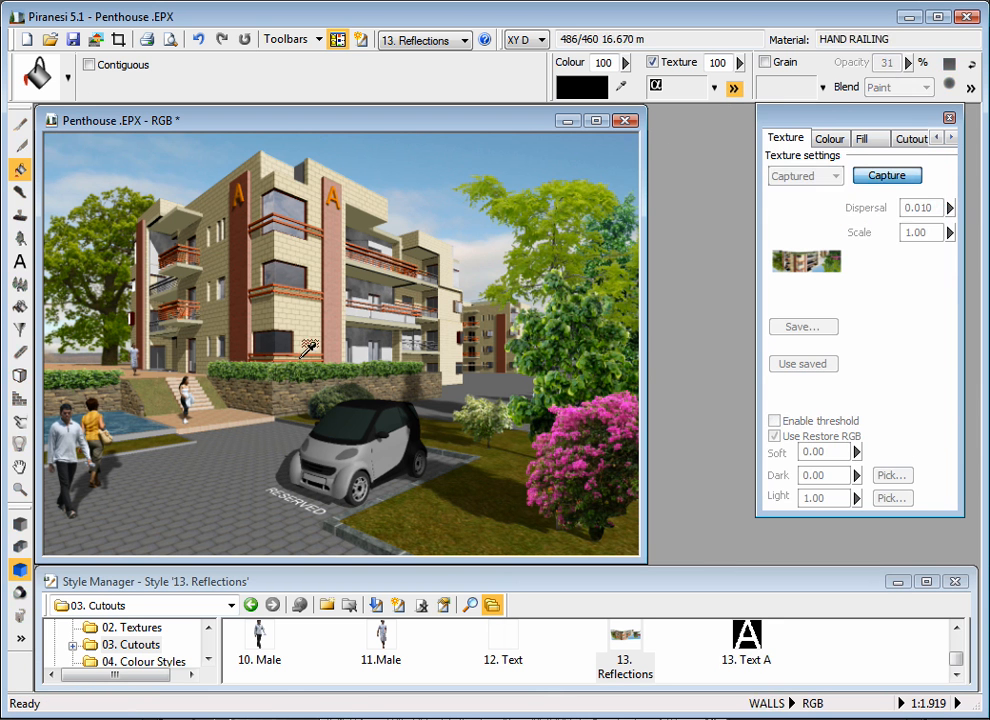
{"action": "left_click", "coordinate": [146, 376]}
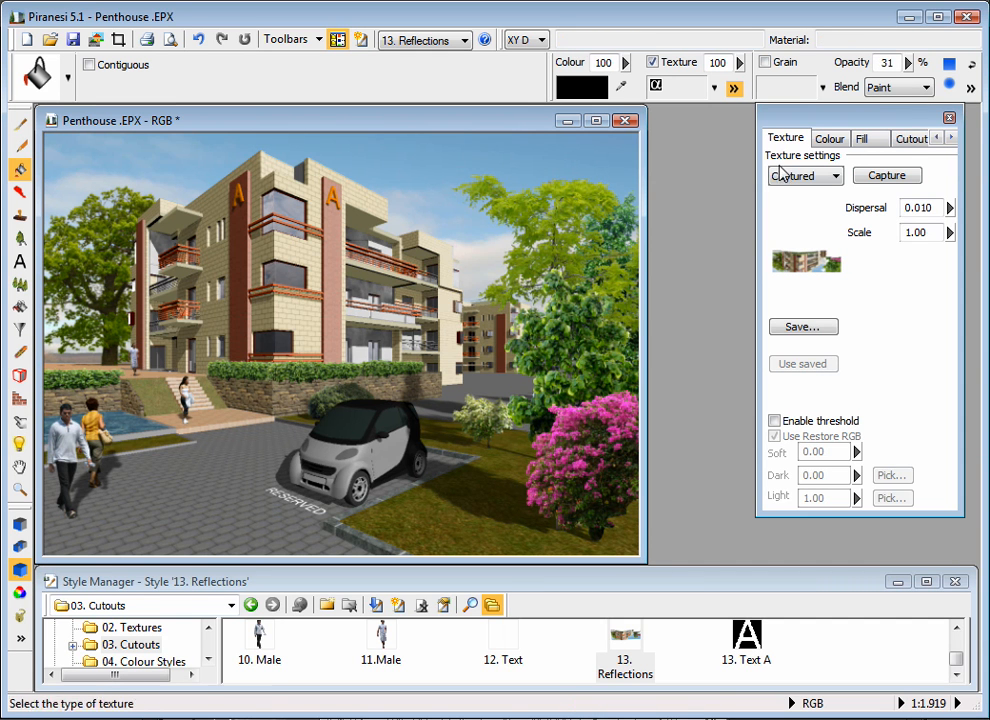
Step: Fill the road with the captured reflection and reapply the fill at 11% opacity
{"action": "left_click", "coordinate": [258, 439]}
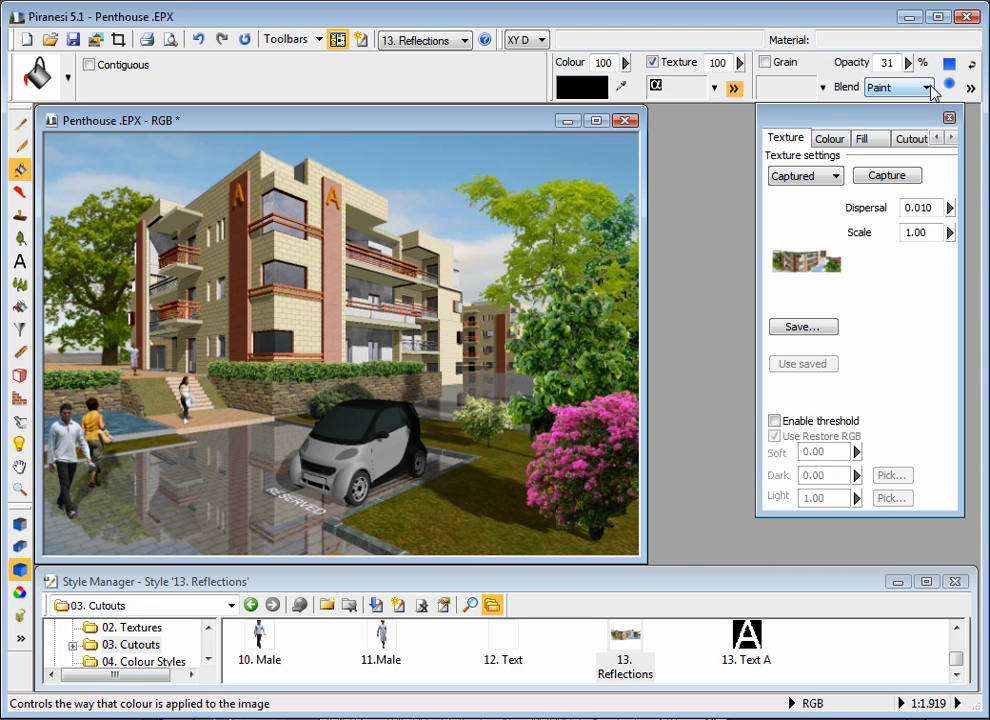
{"action": "left_click_drag", "start_coordinate": [907, 62], "coordinate": [898, 94]}
{"action": "left_click", "coordinate": [244, 41]}
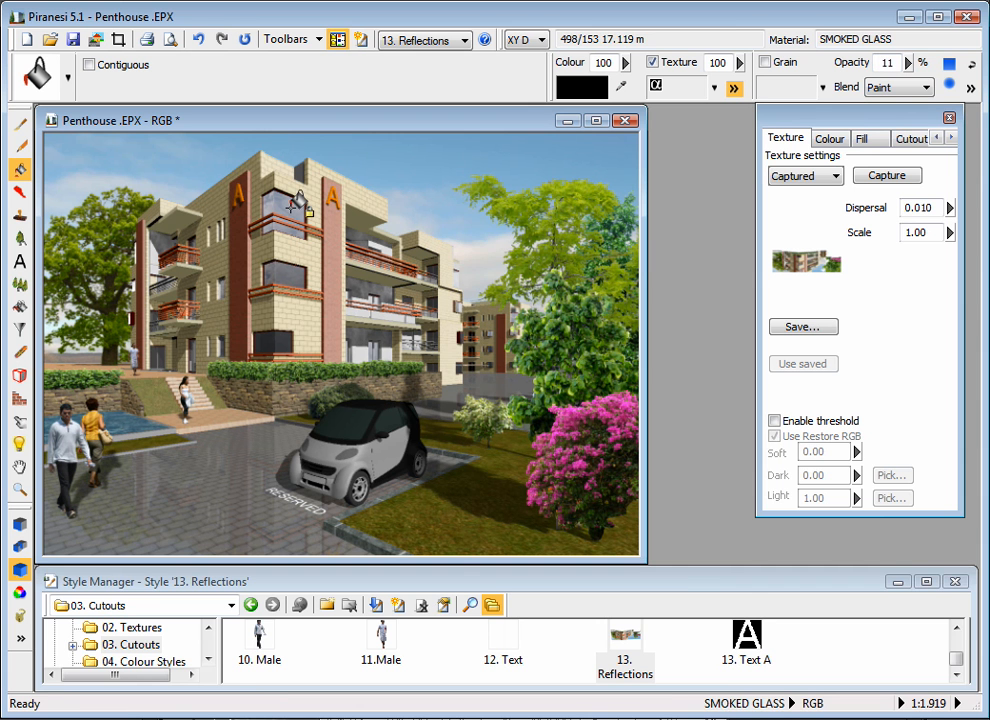
Step: Re-render the image with the road reflections, replacing all restore channels with the current channels
{"action": "left_click", "coordinate": [208, 659]}
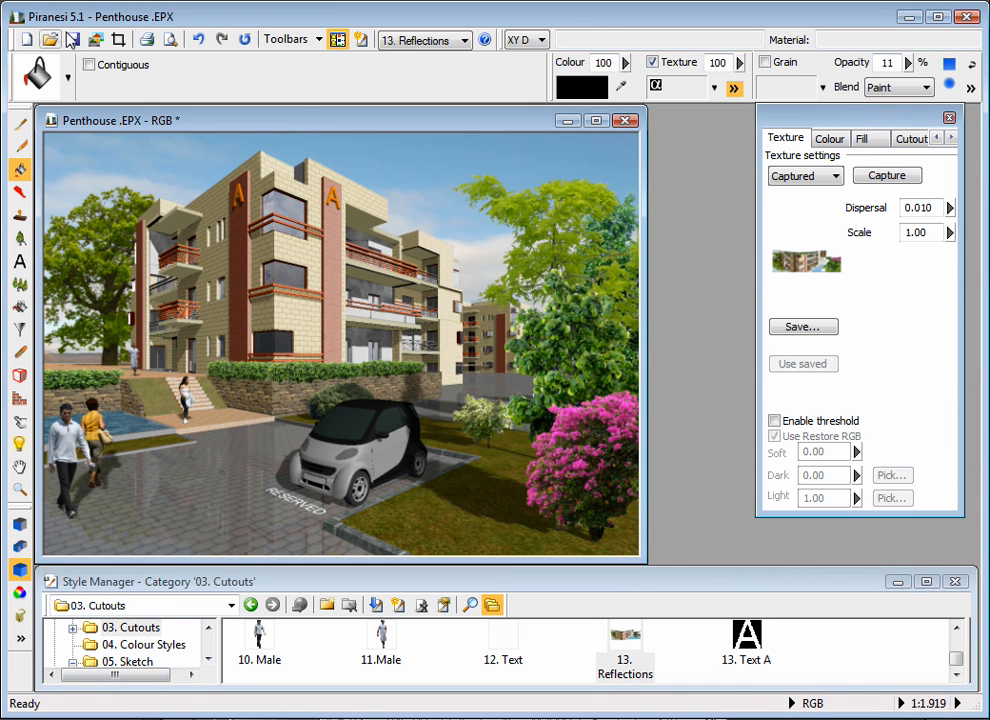
{"action": "left_click", "coordinate": [95, 38]}
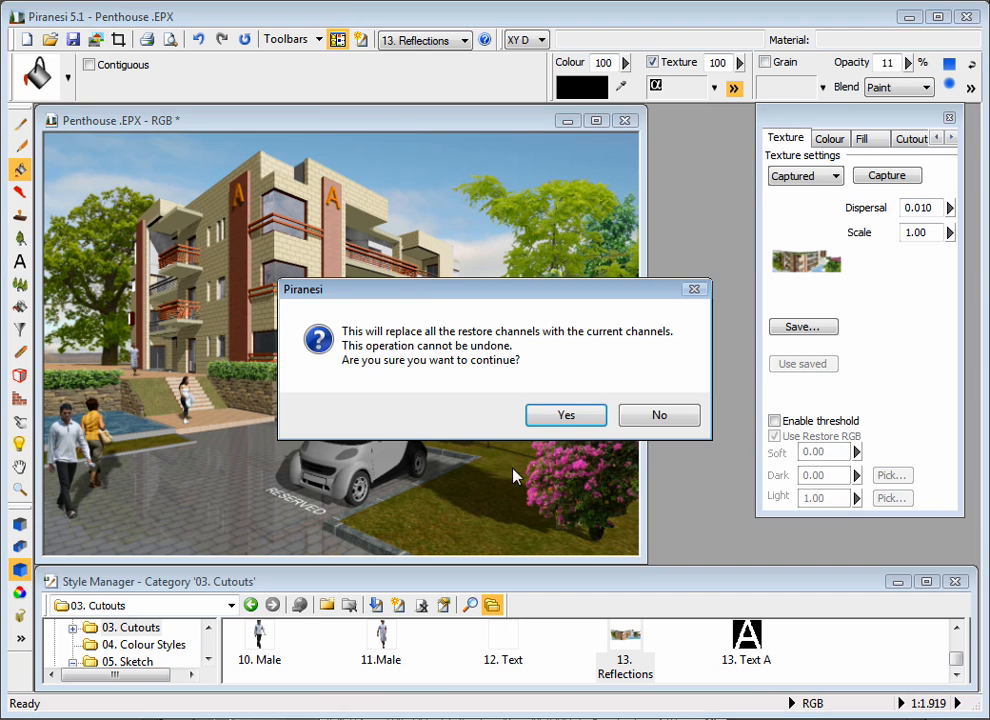
{"action": "key", "text": "Return"}
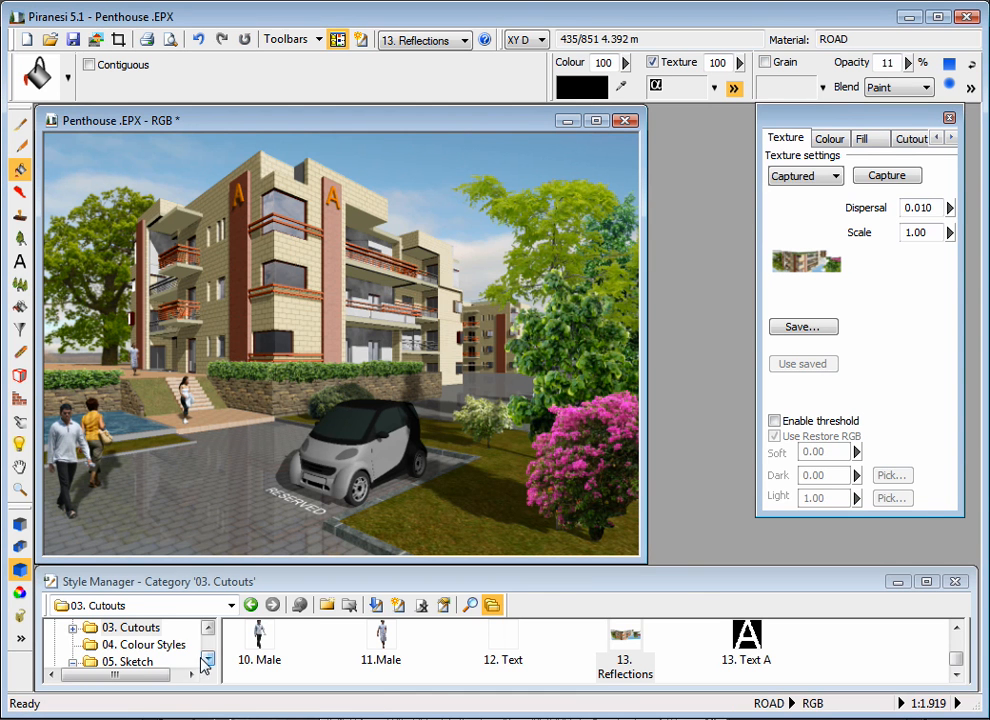
Step: Fill the whole image with white using the 01 White out style from the 04. Colour Styles category
{"action": "left_click", "coordinate": [160, 645]}
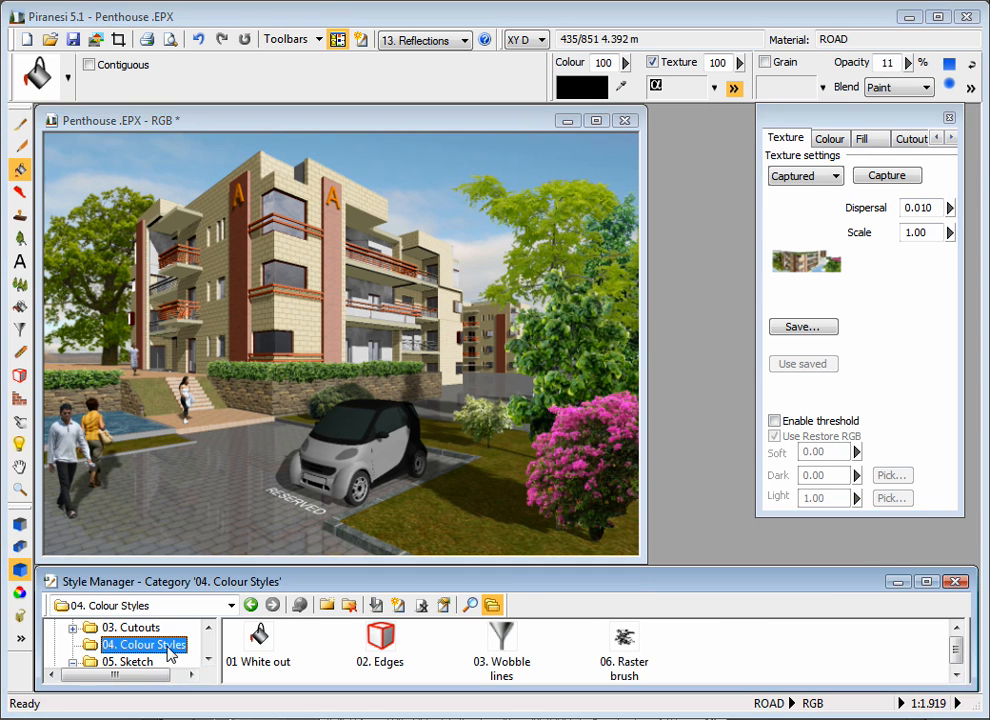
{"action": "left_click", "coordinate": [260, 643]}
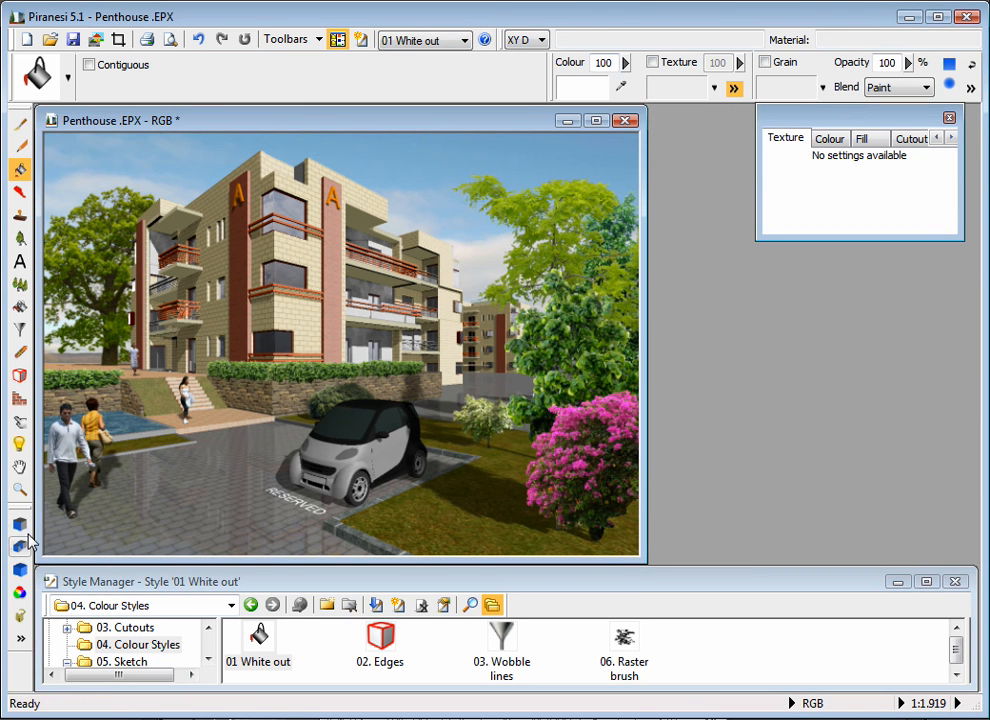
{"action": "left_click", "coordinate": [214, 532]}
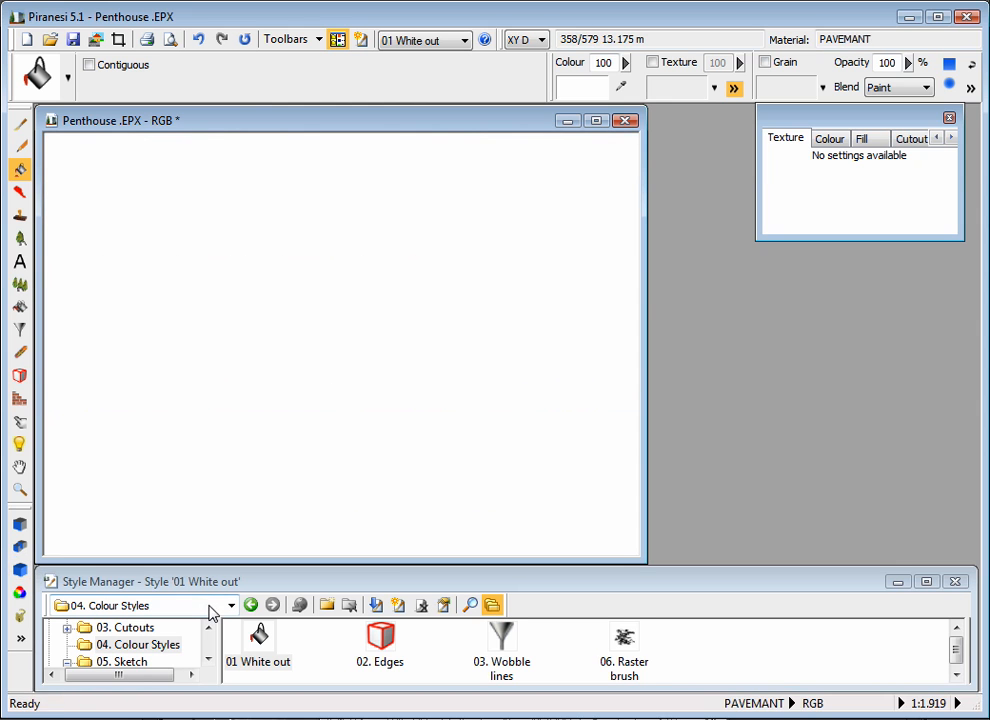
Step: Apply the 02. Edges style to the whole image with the Fill tool to draw black outlines of the scene
{"action": "left_click", "coordinate": [380, 643]}
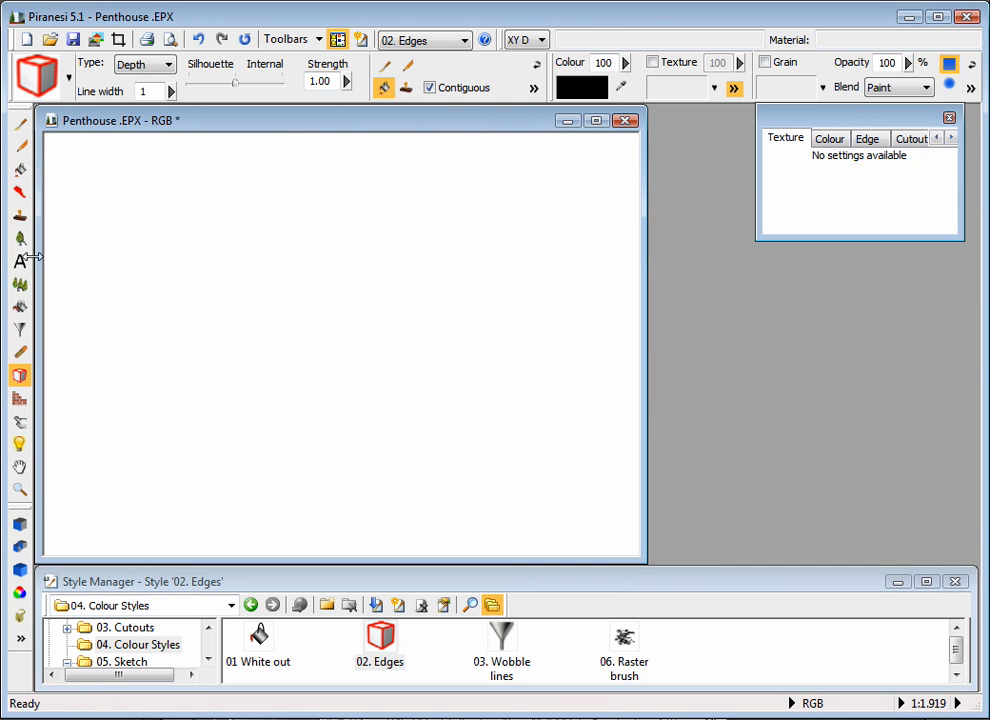
{"action": "left_click", "coordinate": [383, 88]}
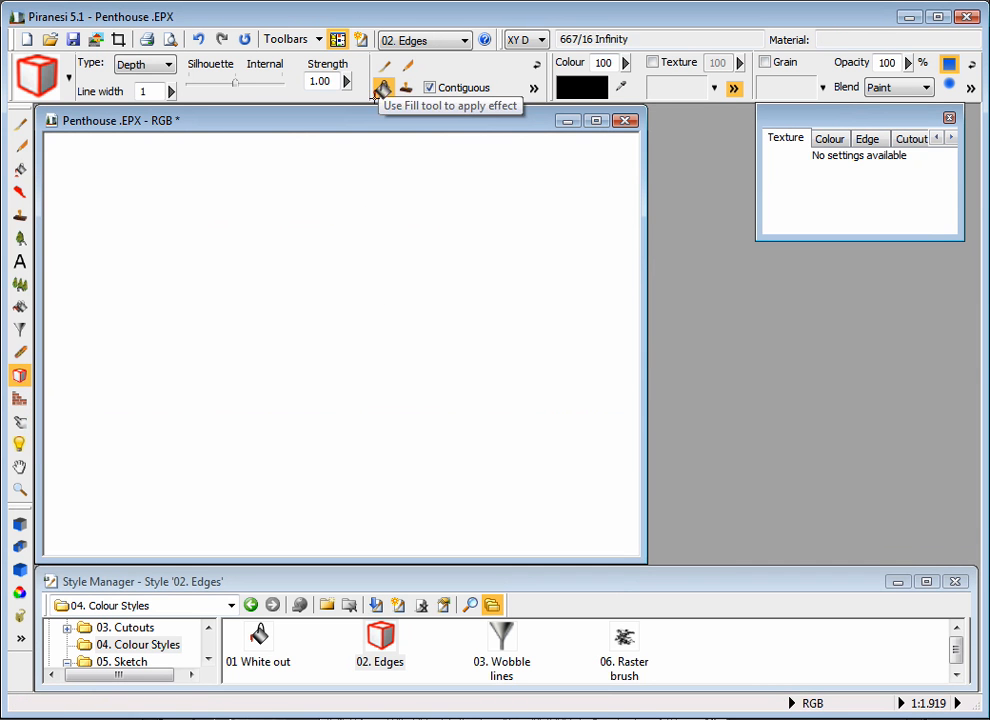
{"action": "left_click", "coordinate": [366, 228]}
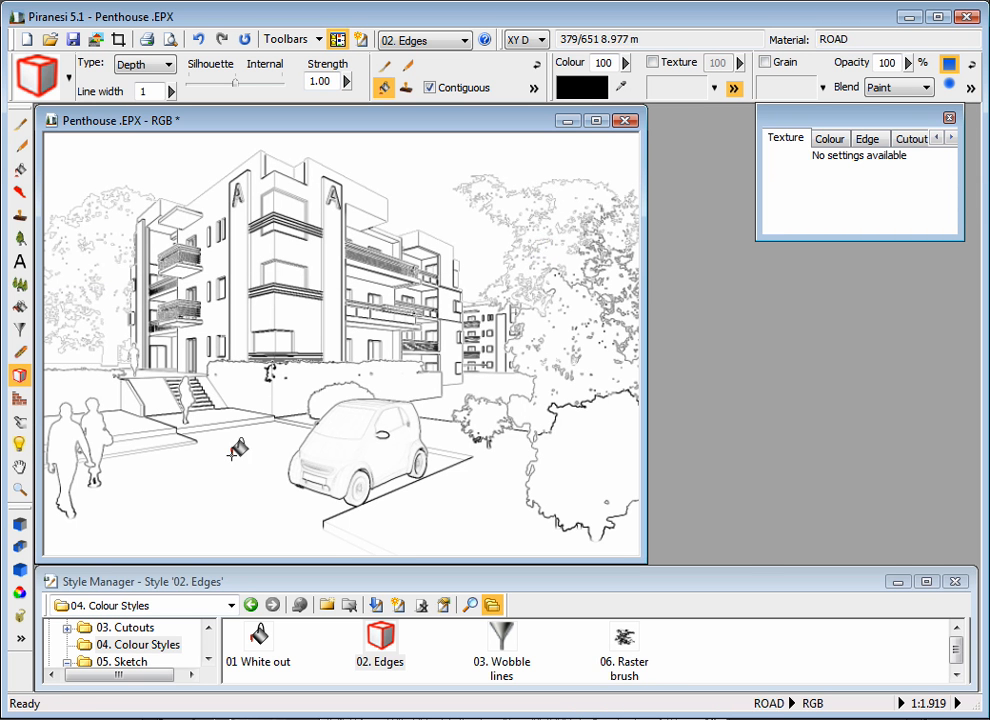
Step: Distort the outlines across the image with the 03. Wobble lines filter style
{"action": "left_click", "coordinate": [503, 645]}
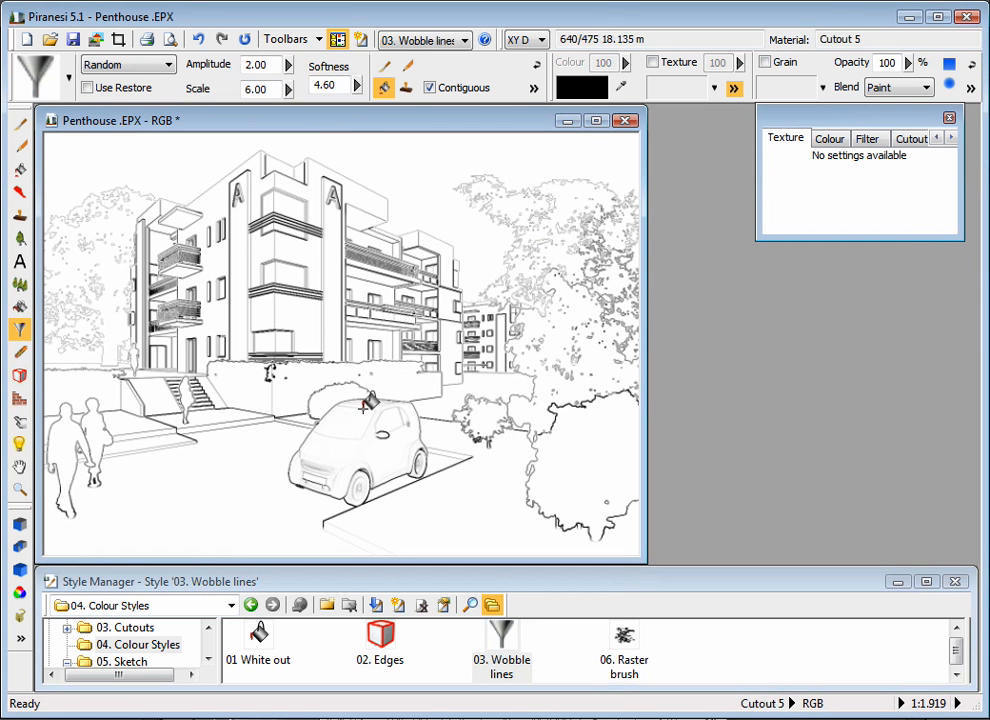
{"action": "left_click", "coordinate": [20, 330]}
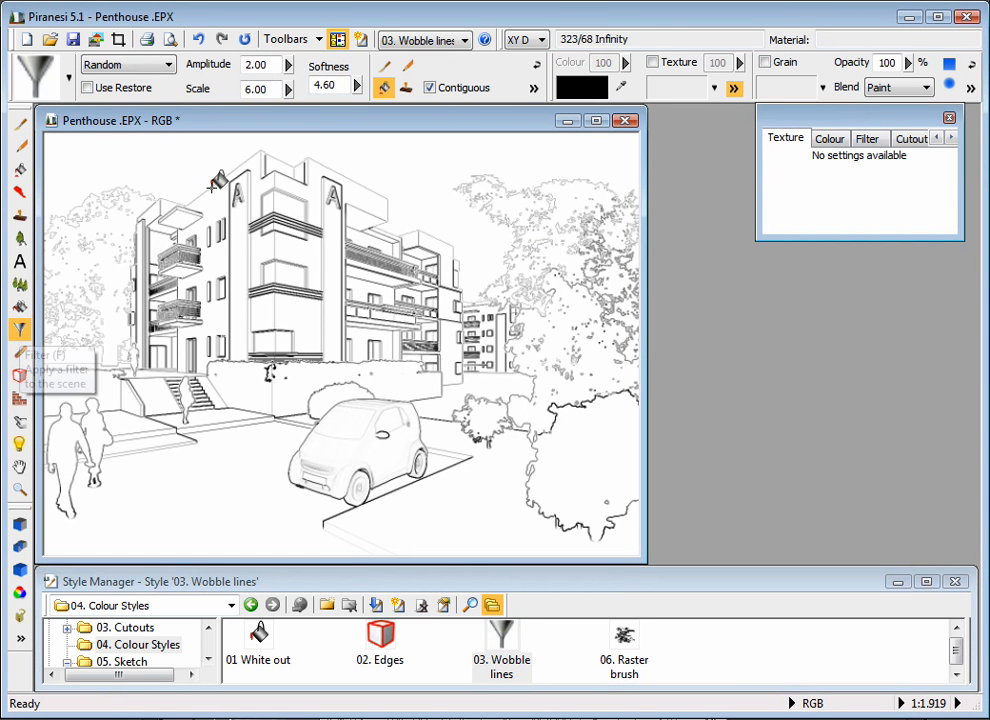
{"action": "left_click", "coordinate": [313, 255]}
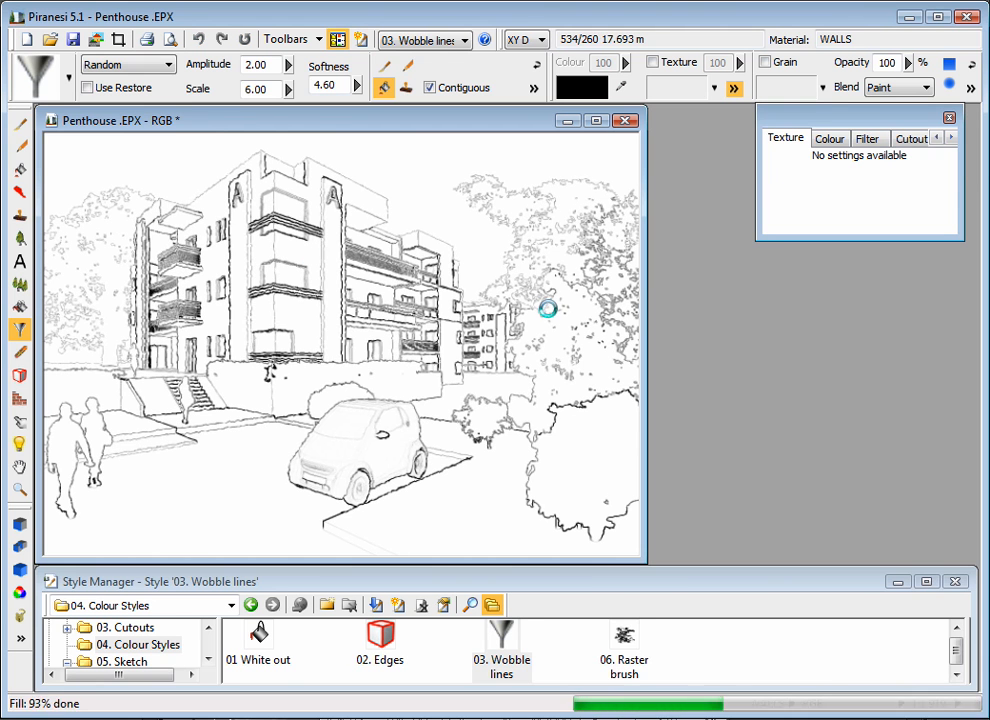
Step: Paint colour back over the building, car and surroundings with the 06. Raster brush style, raising its opacity to 25%
{"action": "left_click", "coordinate": [624, 645]}
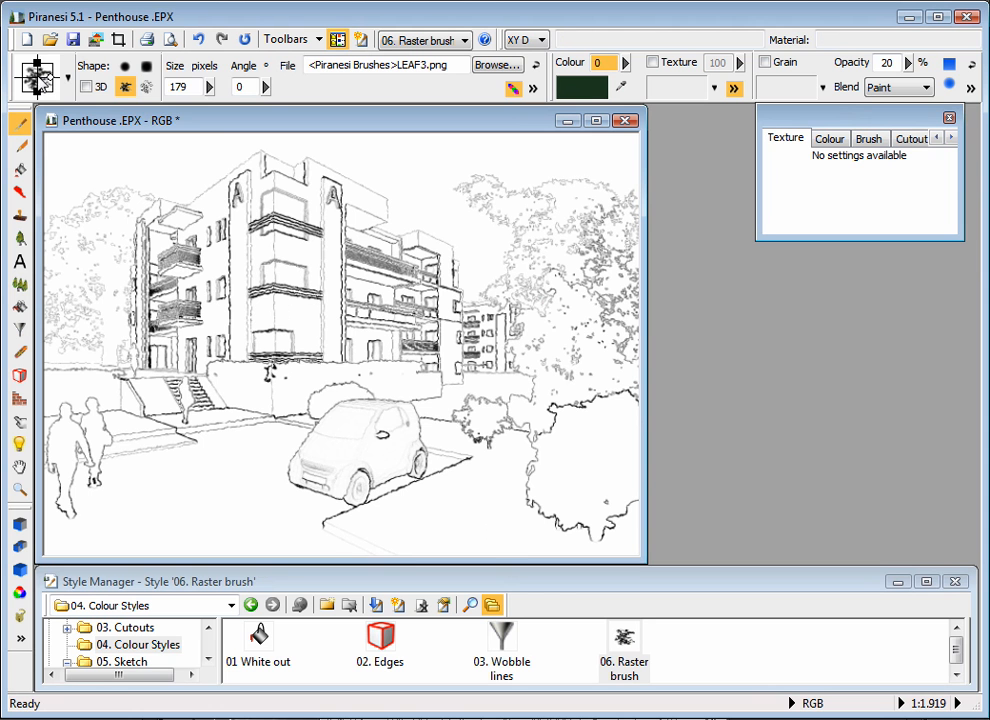
{"action": "left_click", "coordinate": [123, 88]}
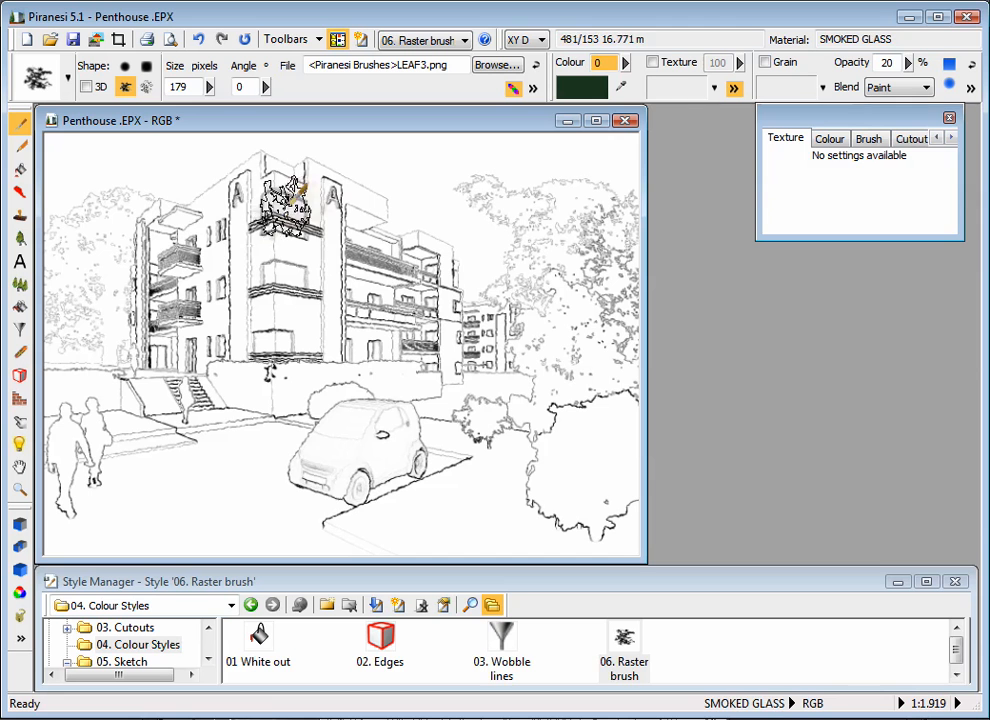
{"action": "left_click_drag", "start_coordinate": [255, 212], "coordinate": [225, 245]}
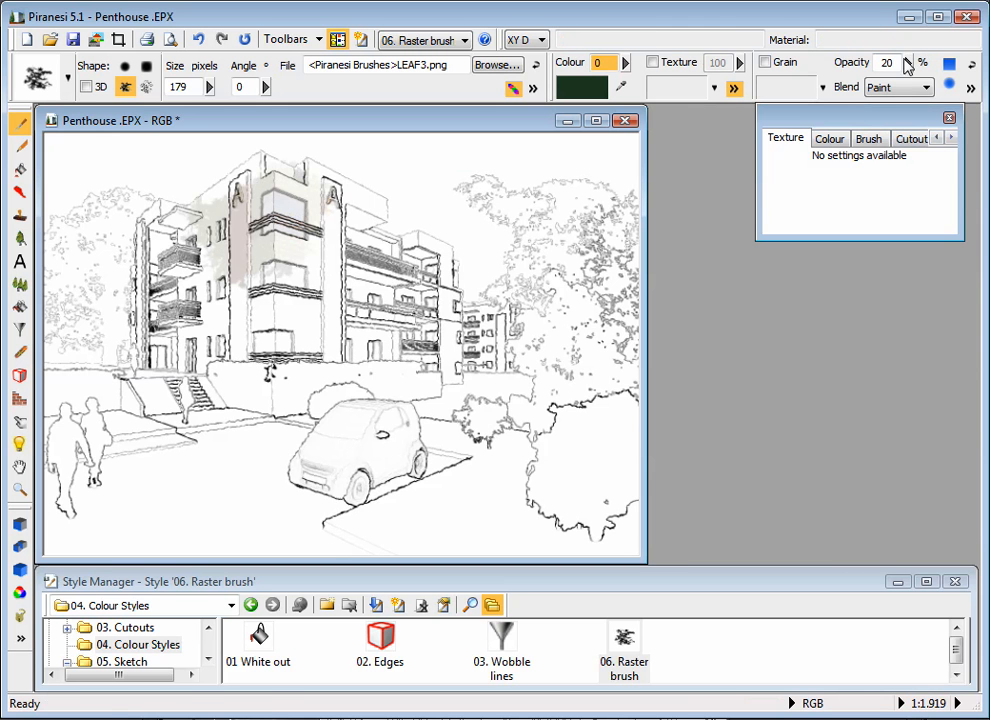
{"action": "mouse_move", "coordinate": [892, 62]}
{"action": "left_mouse_down"}
{"action": "mouse_move", "coordinate": [873, 64]}
{"action": "mouse_move", "coordinate": [917, 74]}
{"action": "left_mouse_up"}
{"action": "mouse_move", "coordinate": [306, 256]}
{"action": "left_mouse_down"}
{"action": "mouse_move", "coordinate": [276, 270]}
{"action": "mouse_move", "coordinate": [275, 312]}
{"action": "mouse_move", "coordinate": [232, 453]}
{"action": "mouse_move", "coordinate": [349, 482]}
{"action": "mouse_move", "coordinate": [322, 427]}
{"action": "mouse_move", "coordinate": [245, 385]}
{"action": "mouse_move", "coordinate": [400, 380]}
{"action": "mouse_move", "coordinate": [215, 285]}
{"action": "mouse_move", "coordinate": [180, 250]}
{"action": "mouse_move", "coordinate": [160, 280]}
{"action": "mouse_move", "coordinate": [162, 241]}
{"action": "mouse_move", "coordinate": [265, 235]}
{"action": "mouse_move", "coordinate": [267, 200]}
{"action": "mouse_move", "coordinate": [230, 195]}
{"action": "mouse_move", "coordinate": [390, 345]}
{"action": "mouse_move", "coordinate": [426, 356]}
{"action": "mouse_move", "coordinate": [411, 382]}
{"action": "mouse_move", "coordinate": [423, 416]}
{"action": "mouse_move", "coordinate": [487, 440]}
{"action": "mouse_move", "coordinate": [360, 455]}
{"action": "mouse_move", "coordinate": [380, 430]}
{"action": "mouse_move", "coordinate": [346, 432]}
{"action": "mouse_move", "coordinate": [148, 470]}
{"action": "mouse_move", "coordinate": [182, 434]}
{"action": "mouse_move", "coordinate": [140, 405]}
{"action": "mouse_move", "coordinate": [276, 295]}
{"action": "mouse_move", "coordinate": [255, 285]}
{"action": "mouse_move", "coordinate": [222, 180]}
{"action": "mouse_move", "coordinate": [250, 140]}
{"action": "mouse_move", "coordinate": [263, 172]}
{"action": "left_mouse_up"}
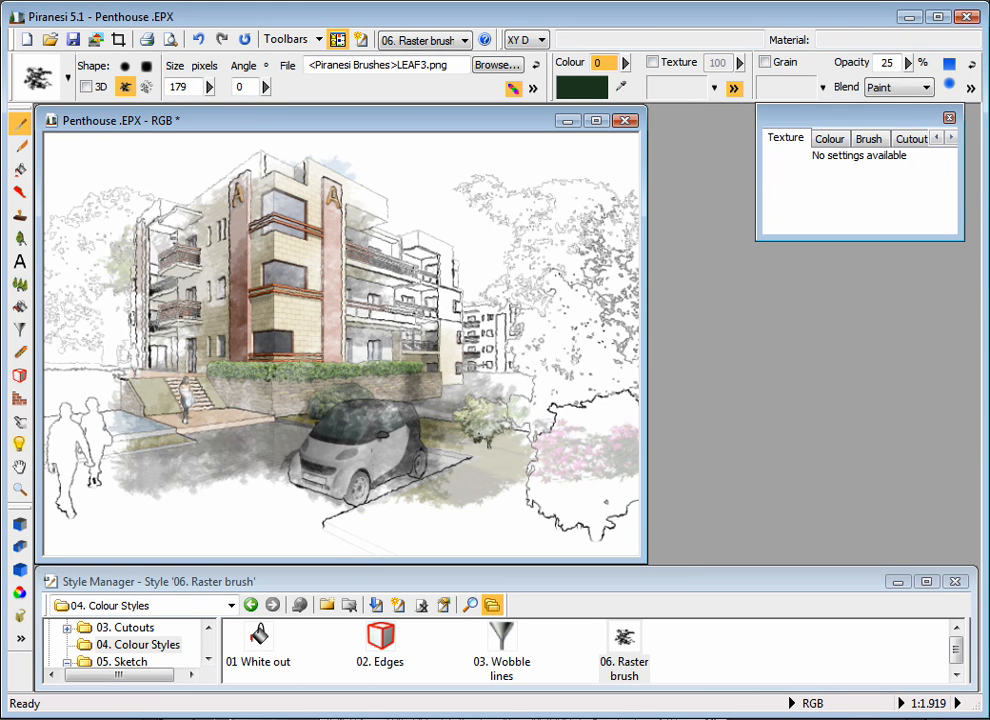